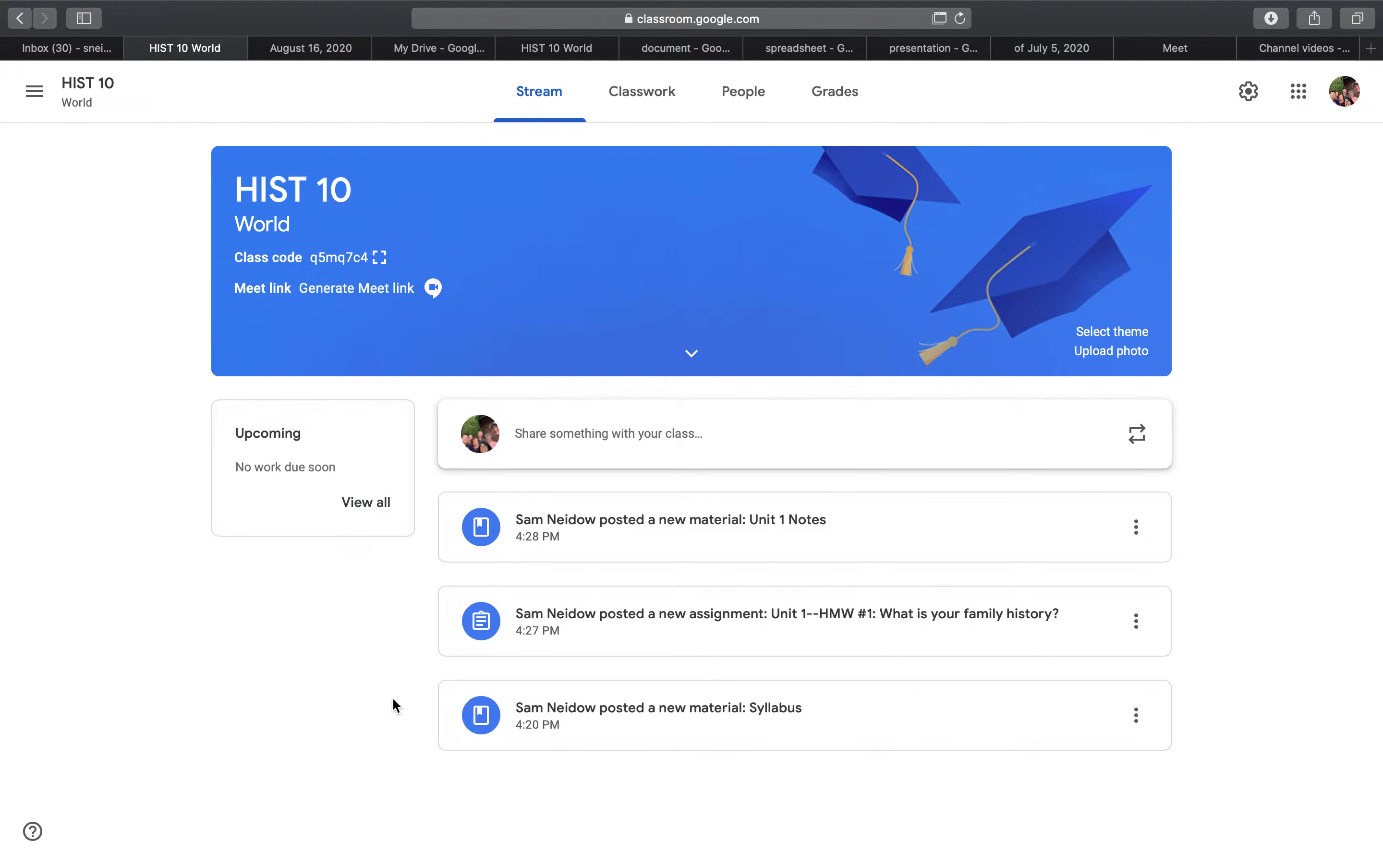
# Review the full teacher and student roster of the HIST 10 class and return to the class stream
pyautogui.click(764, 113)
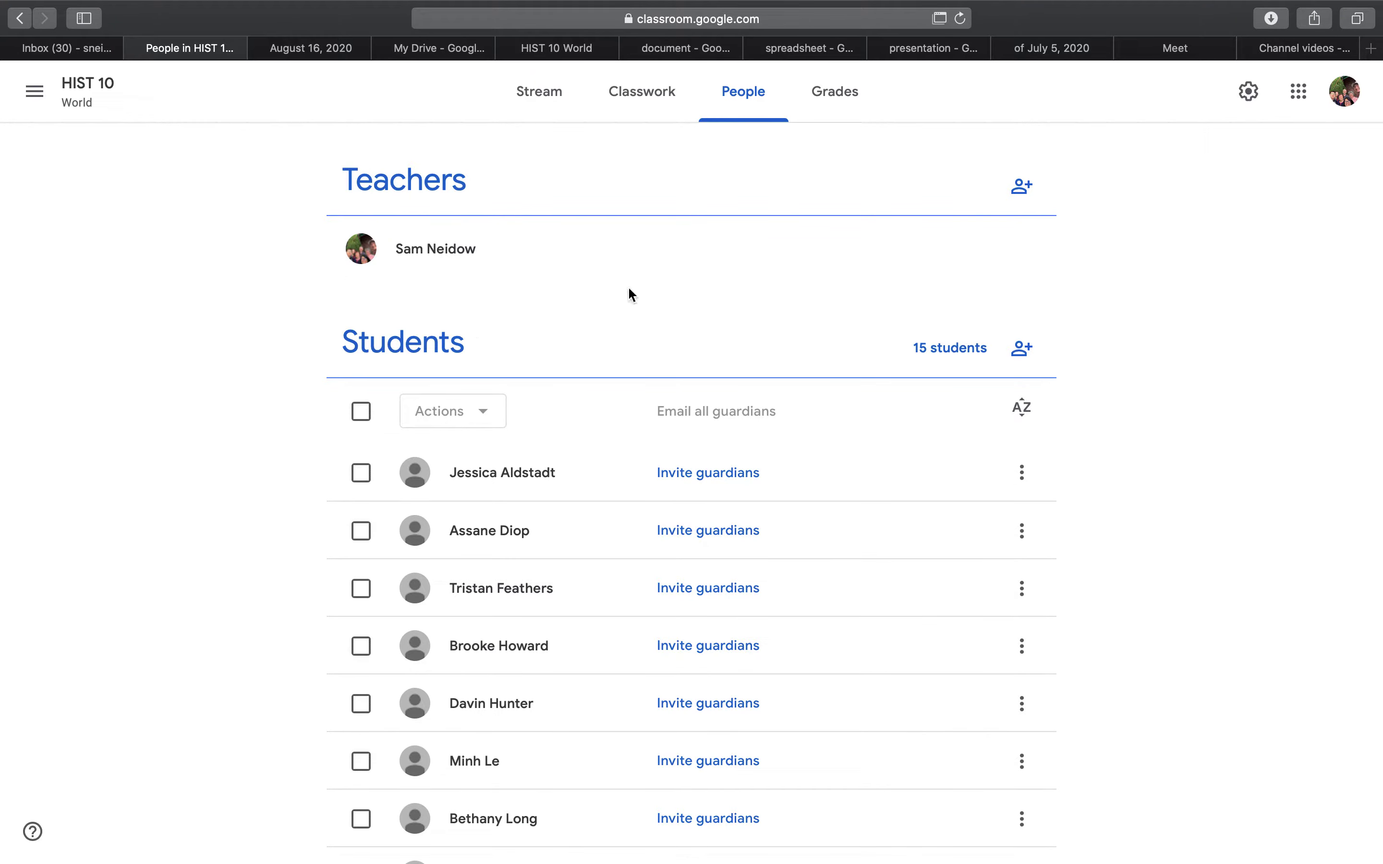
pyautogui.scroll(-3, 797, 286)
pyautogui.scroll(-6, 798, 286)
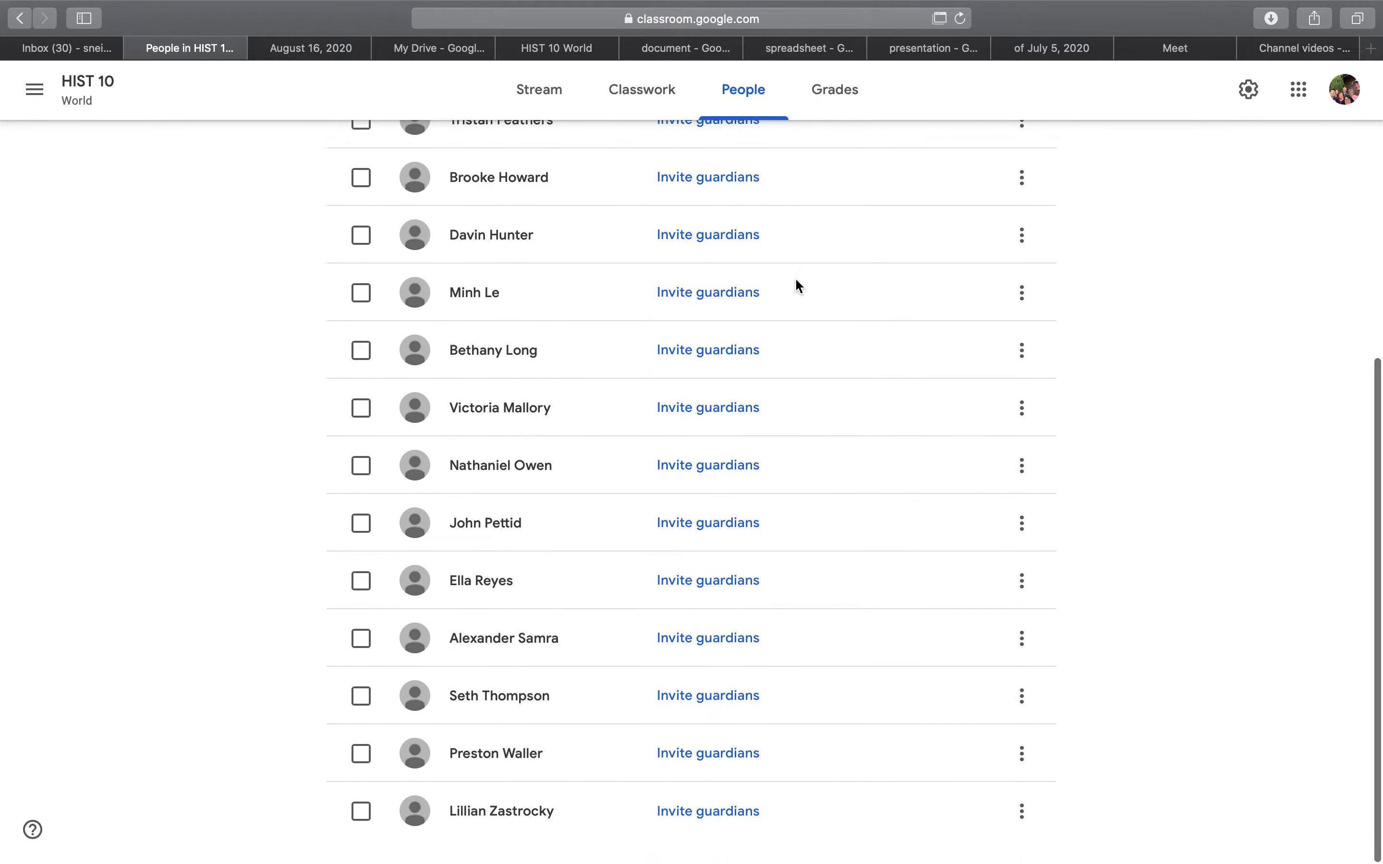
pyautogui.scroll(10, 798, 286)
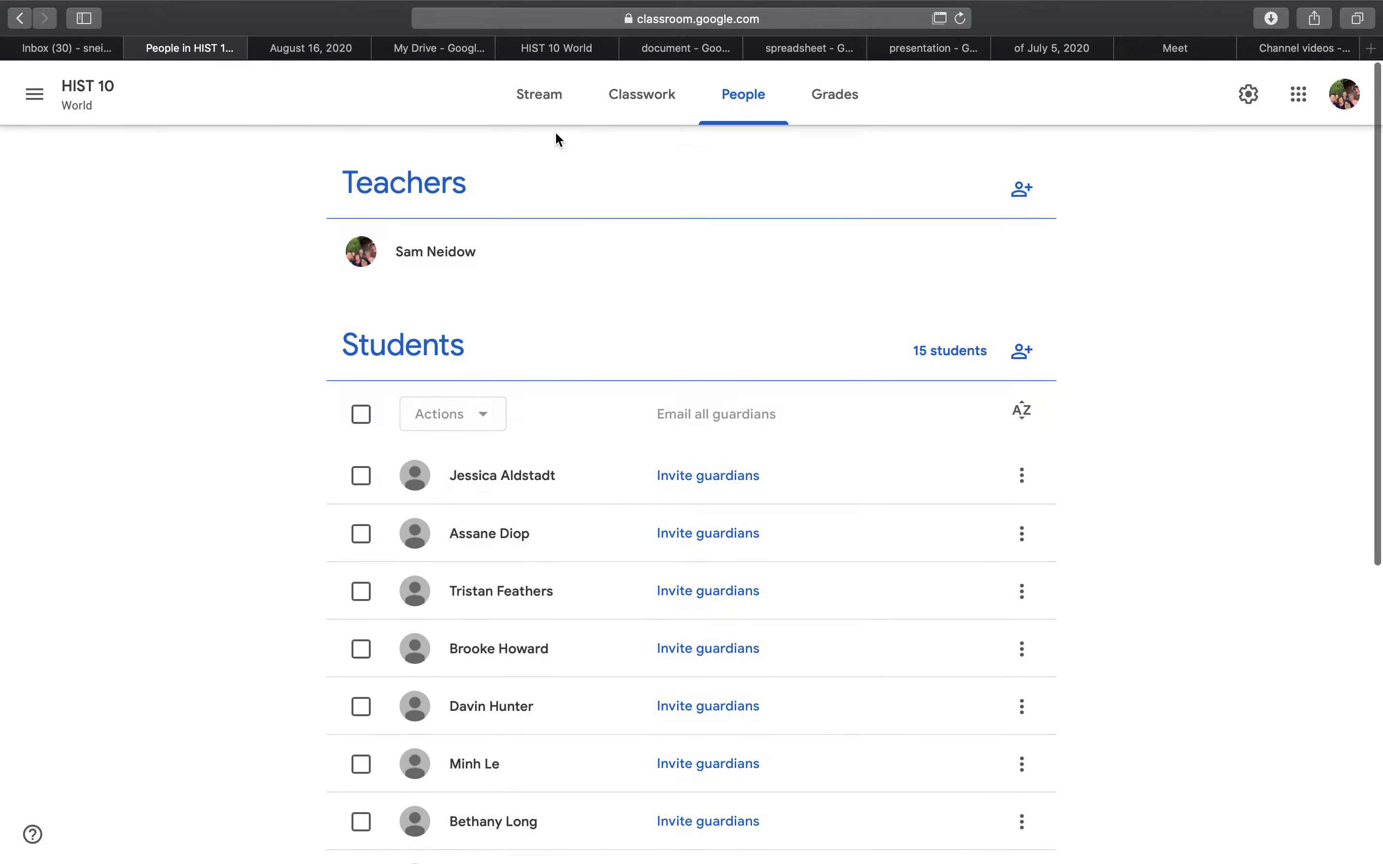
pyautogui.click(527, 104)
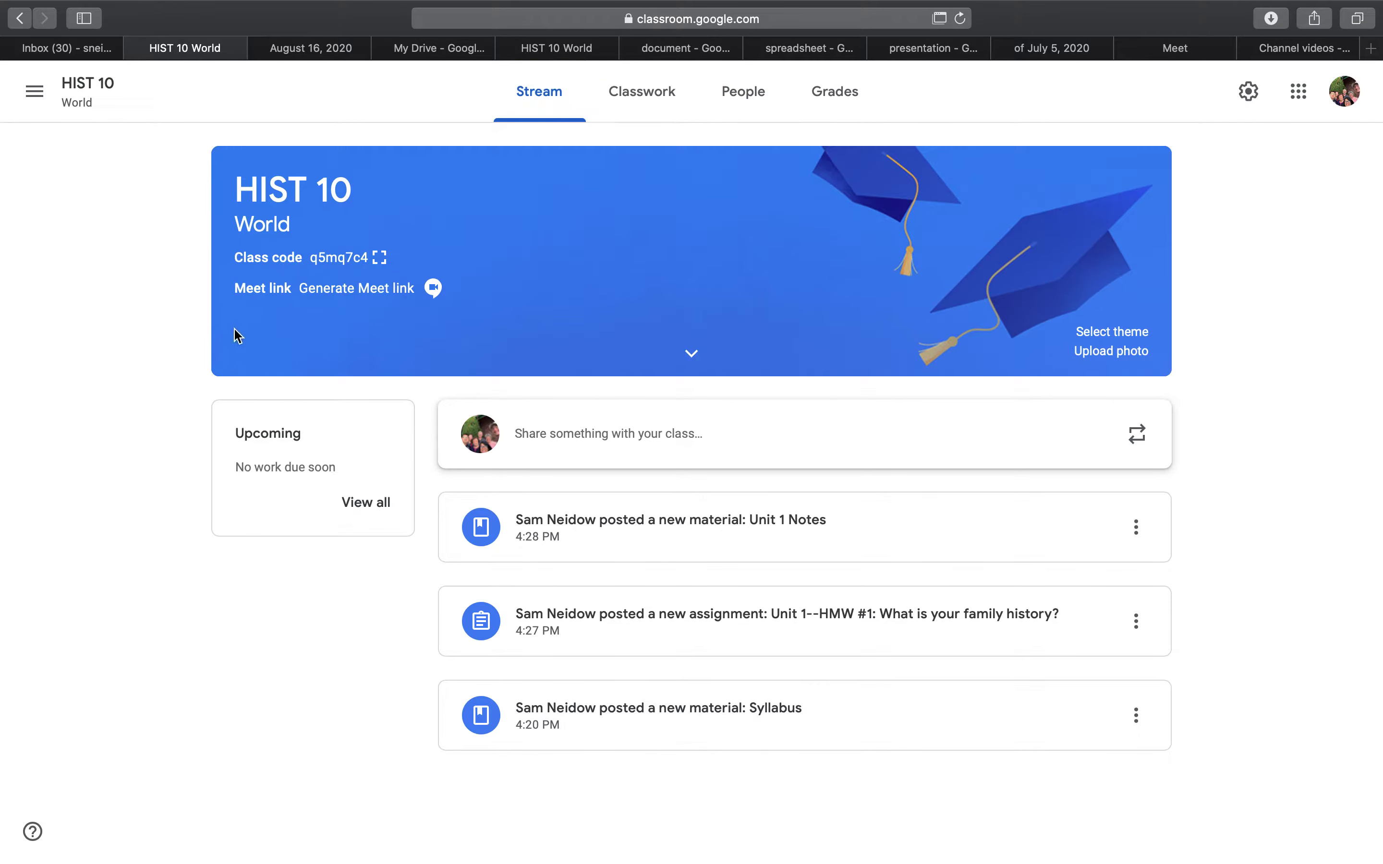
pyautogui.click(756, 101)
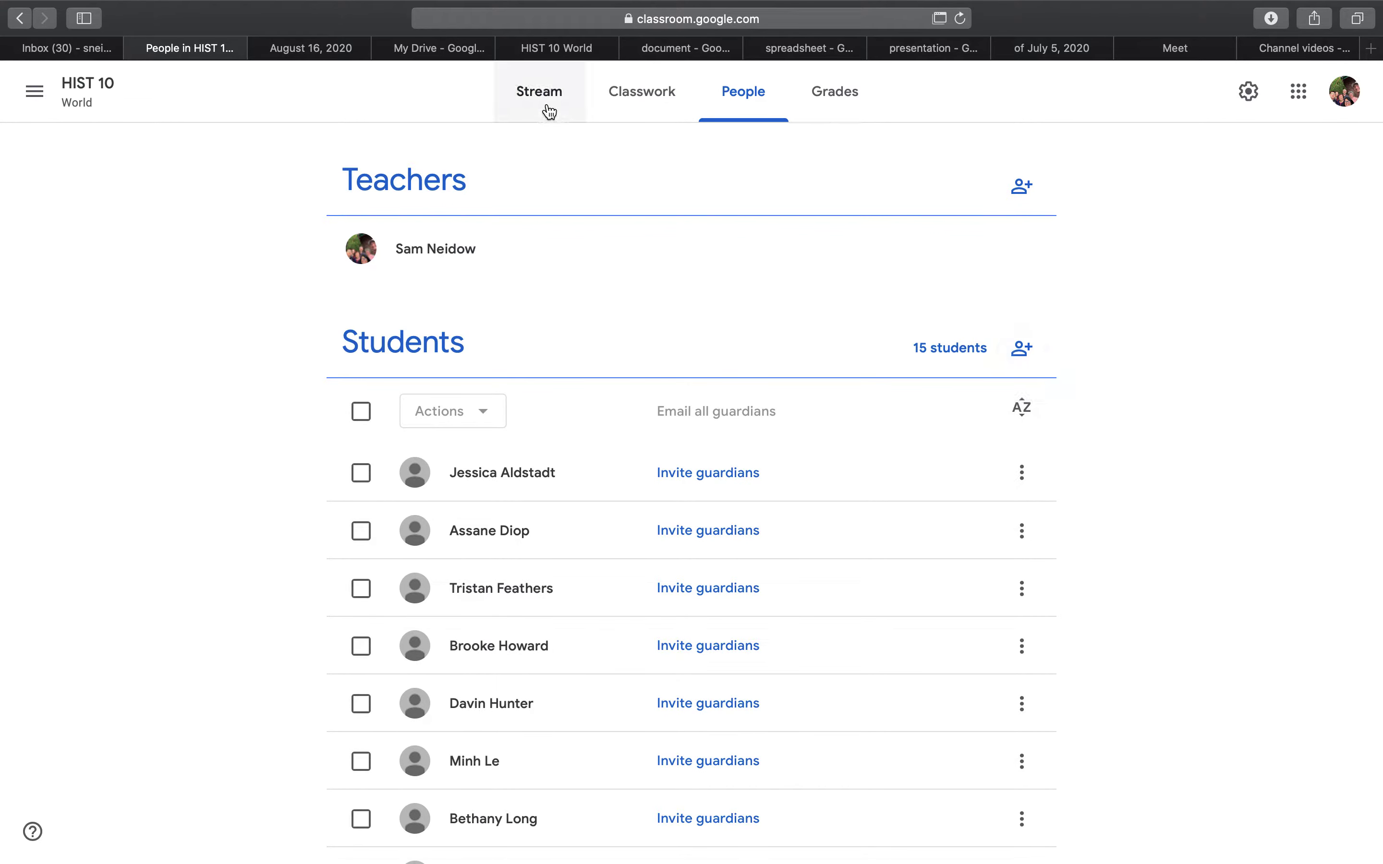
pyautogui.click(544, 107)
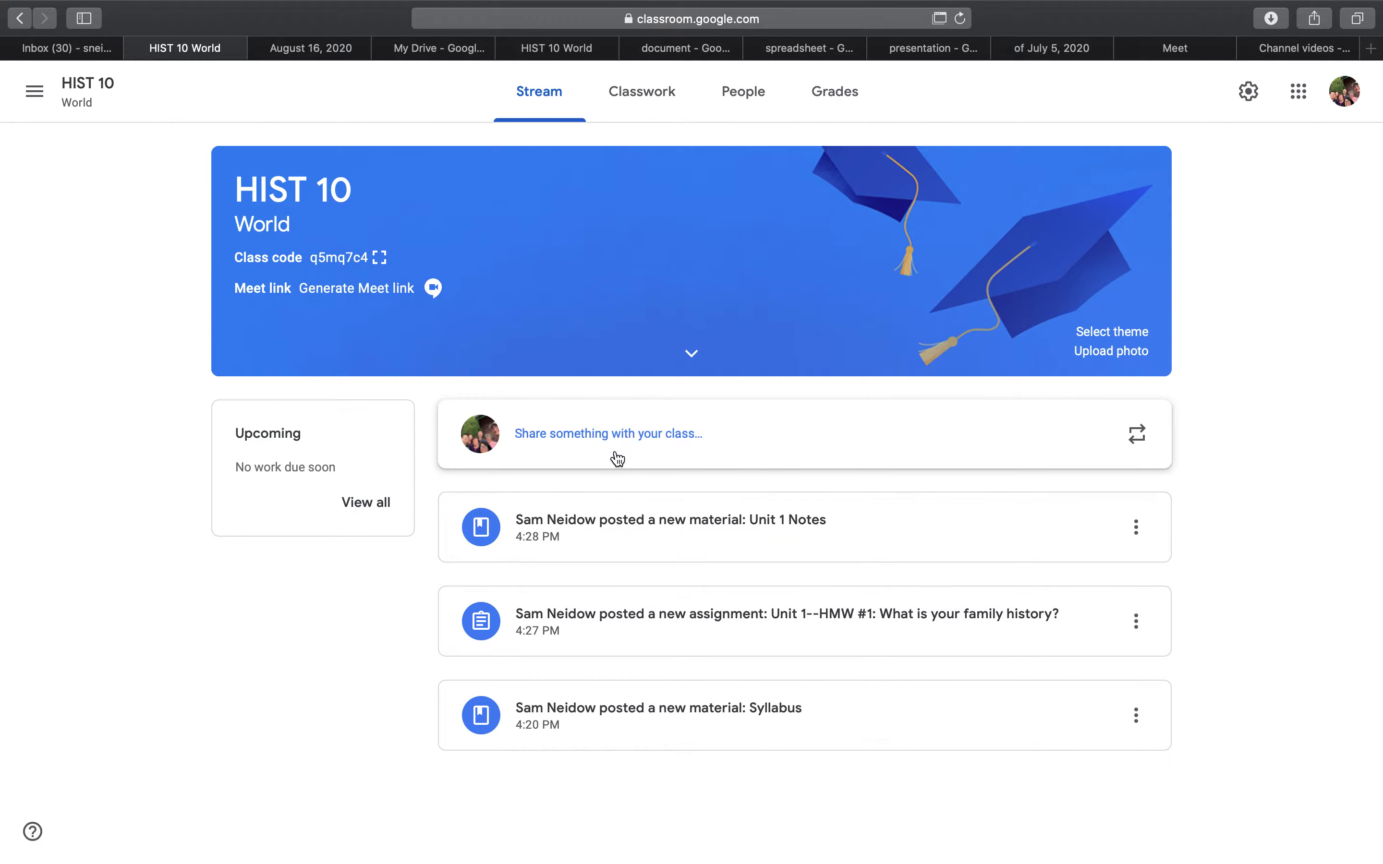
# Post the announcement "Thanks a great first day!" to all students in HIST 10 World
pyautogui.click(639, 443)
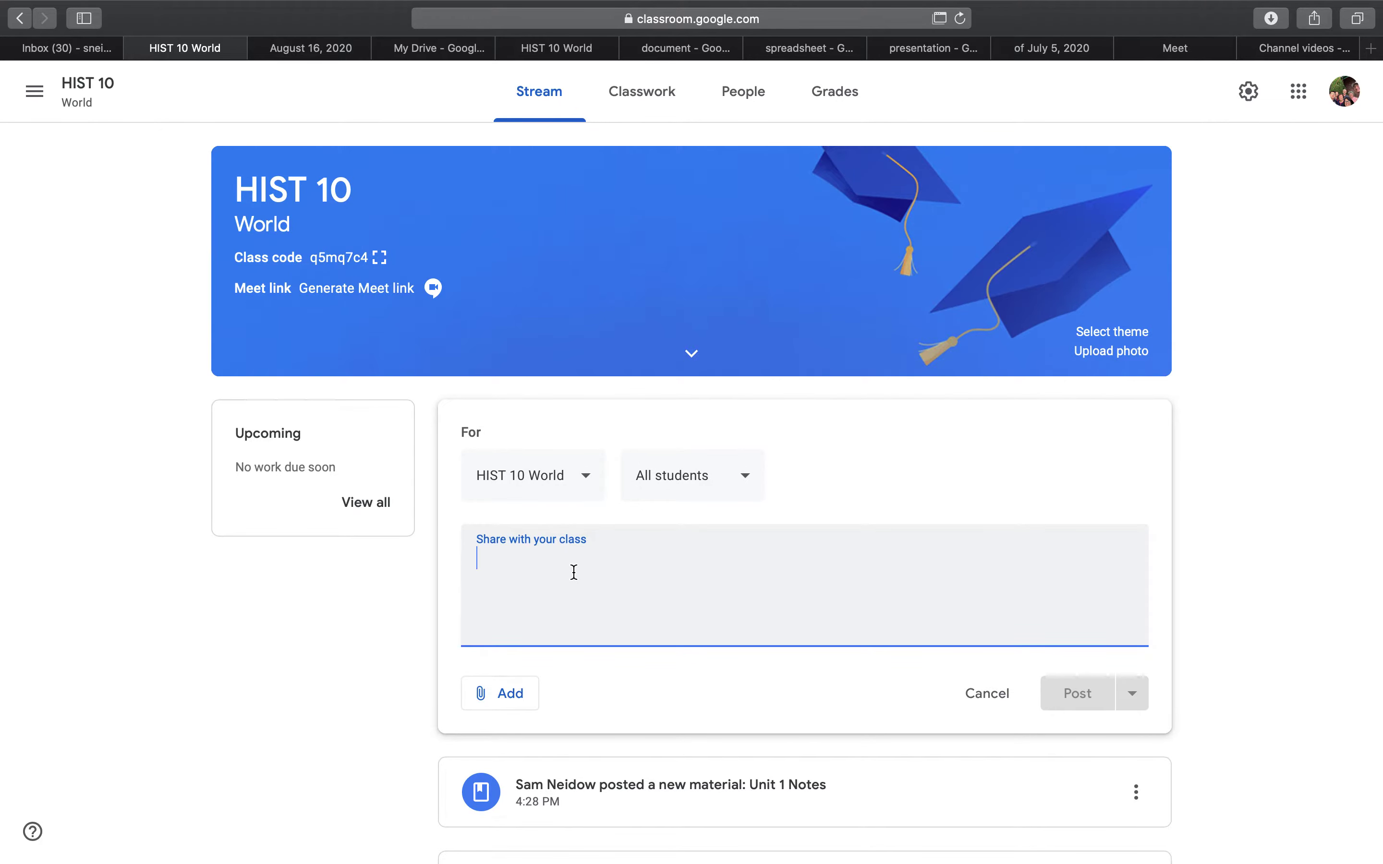
pyautogui.write('T')
pyautogui.press('BackSpace')
pyautogui.write('Thanks a great ')
pyautogui.write('f')
pyautogui.press('BackSpace')
pyautogui.write('a great first day!')
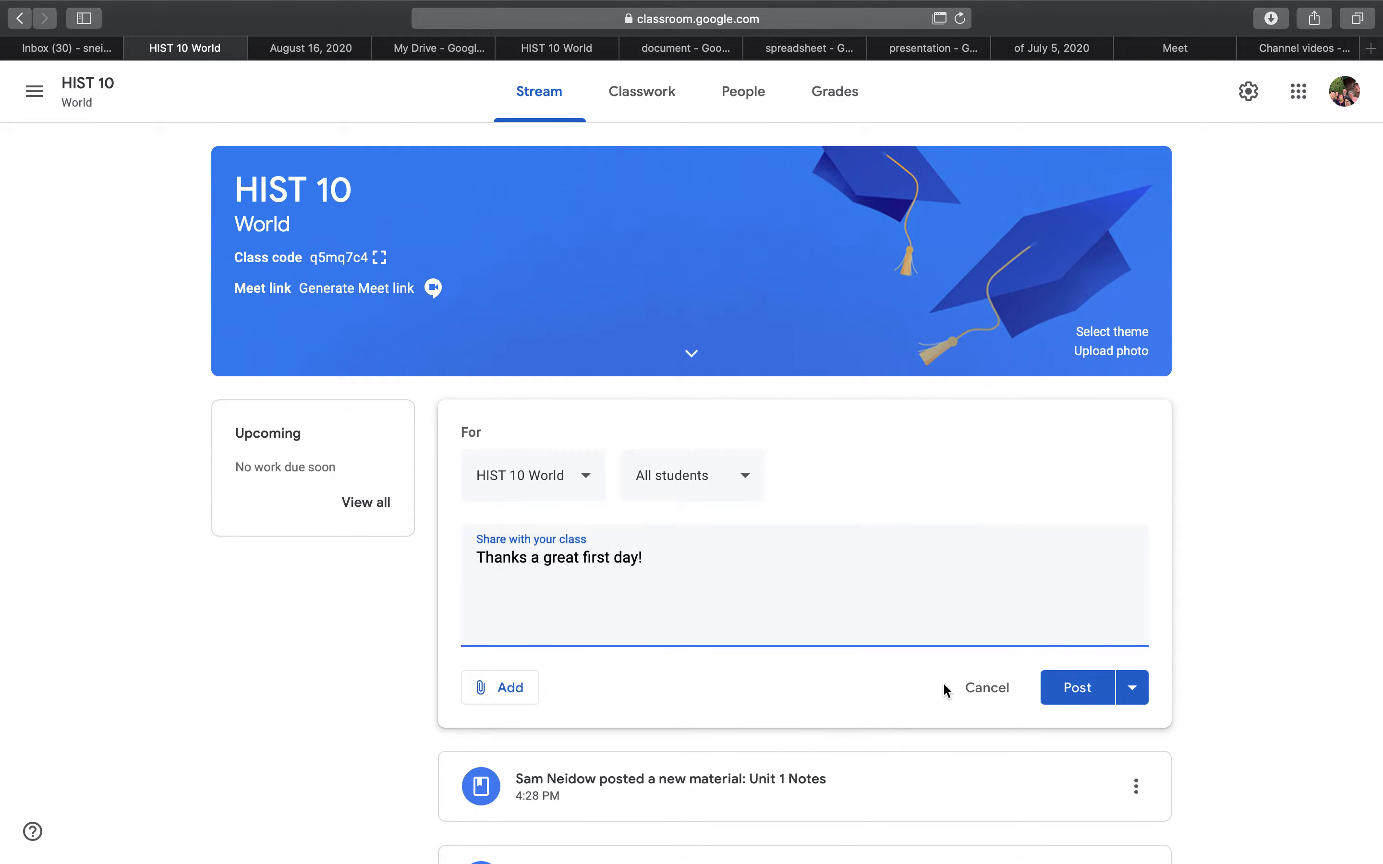
pyautogui.click(1090, 690)
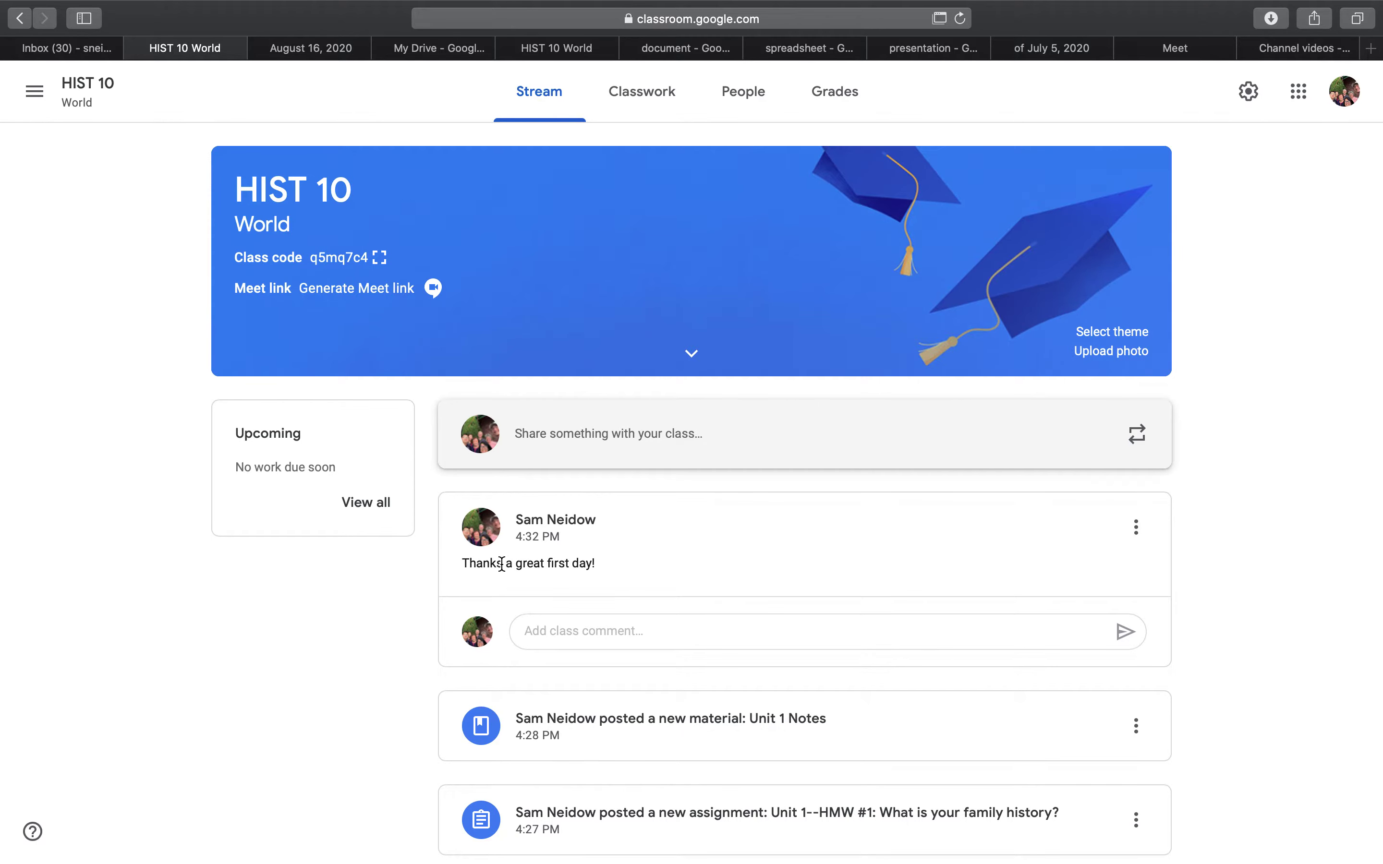
# Add a classwork topic named "8.31-9.4" to the HIST 10 class
pyautogui.click(647, 103)
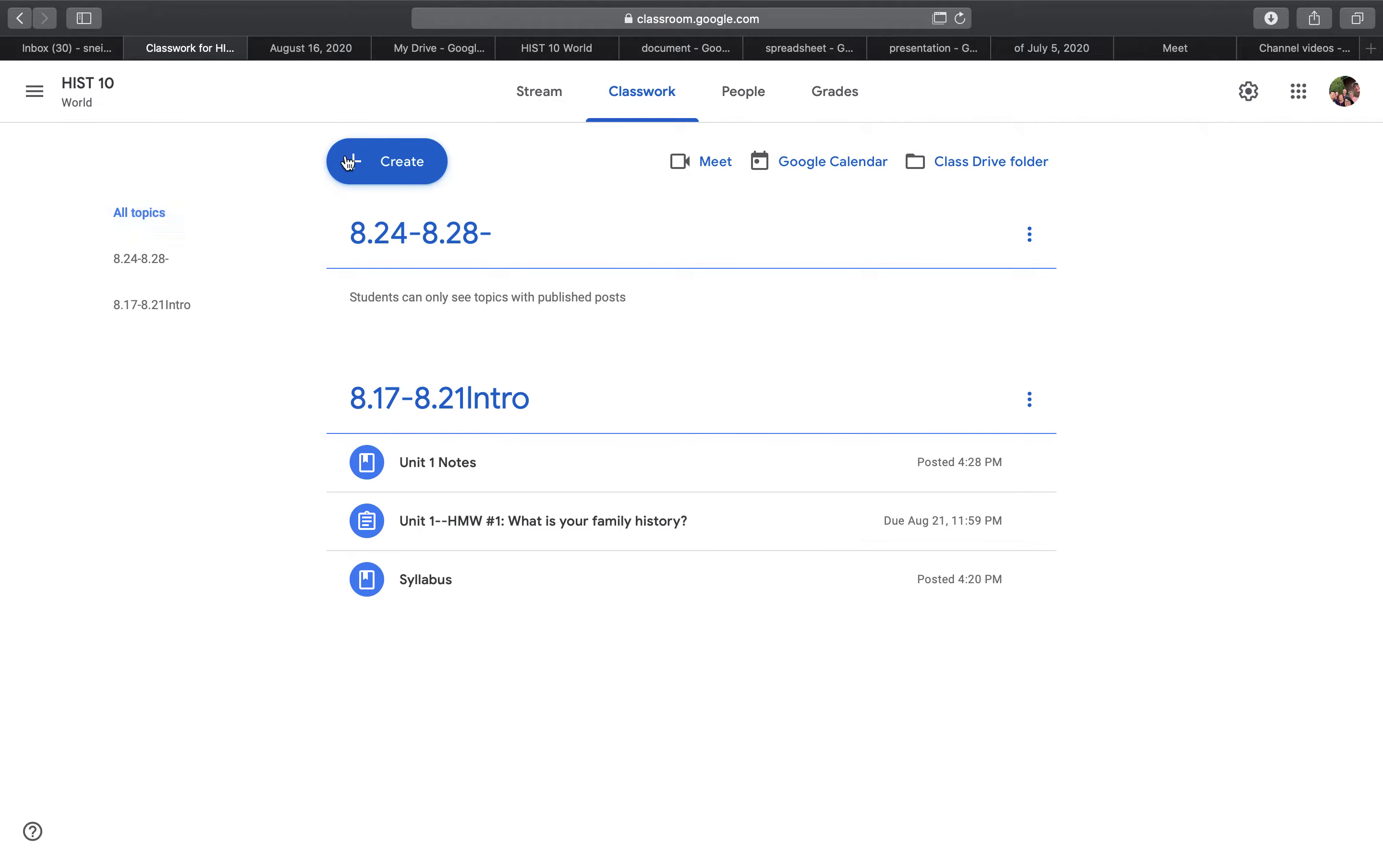
pyautogui.click(361, 164)
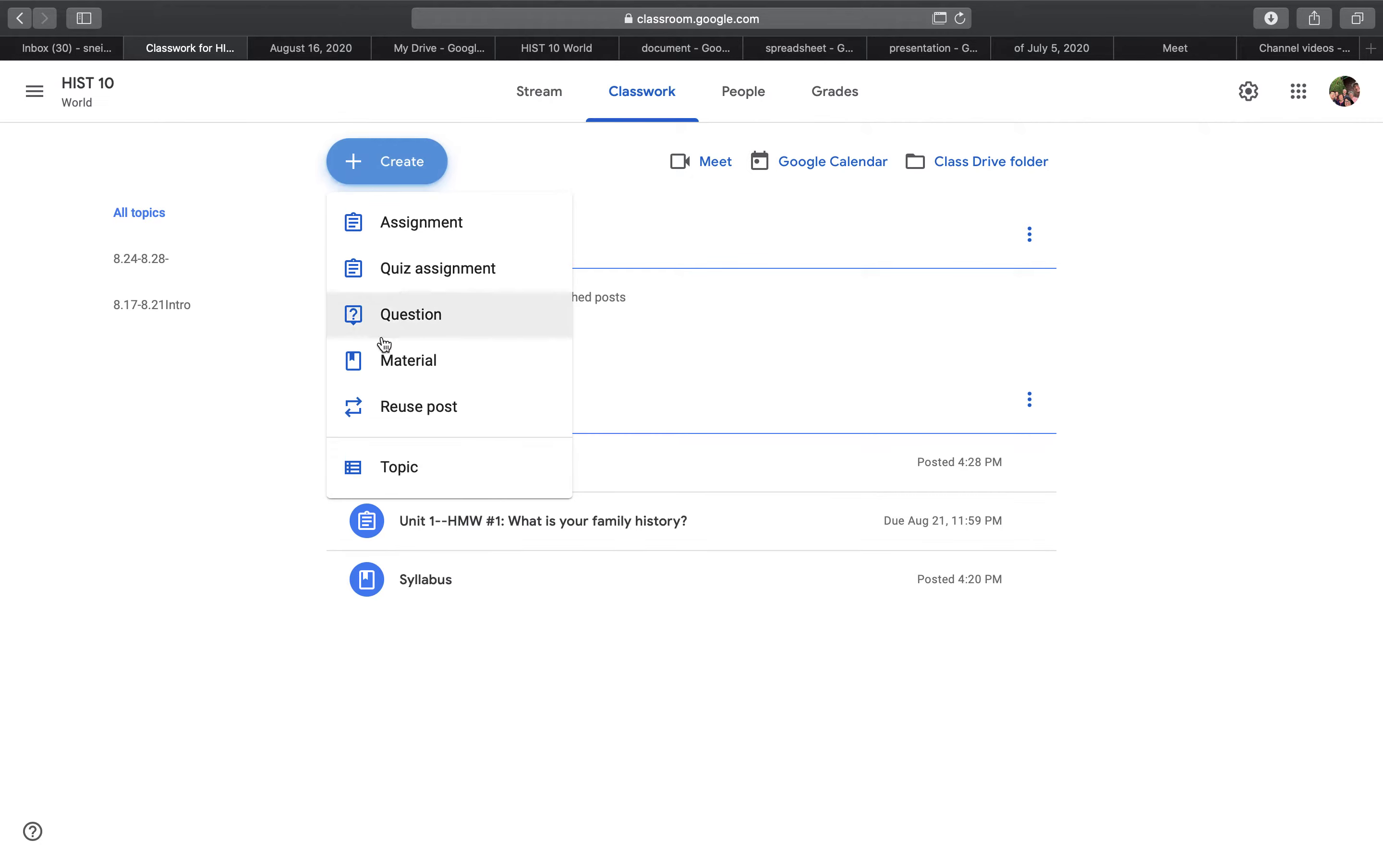
pyautogui.click(405, 472)
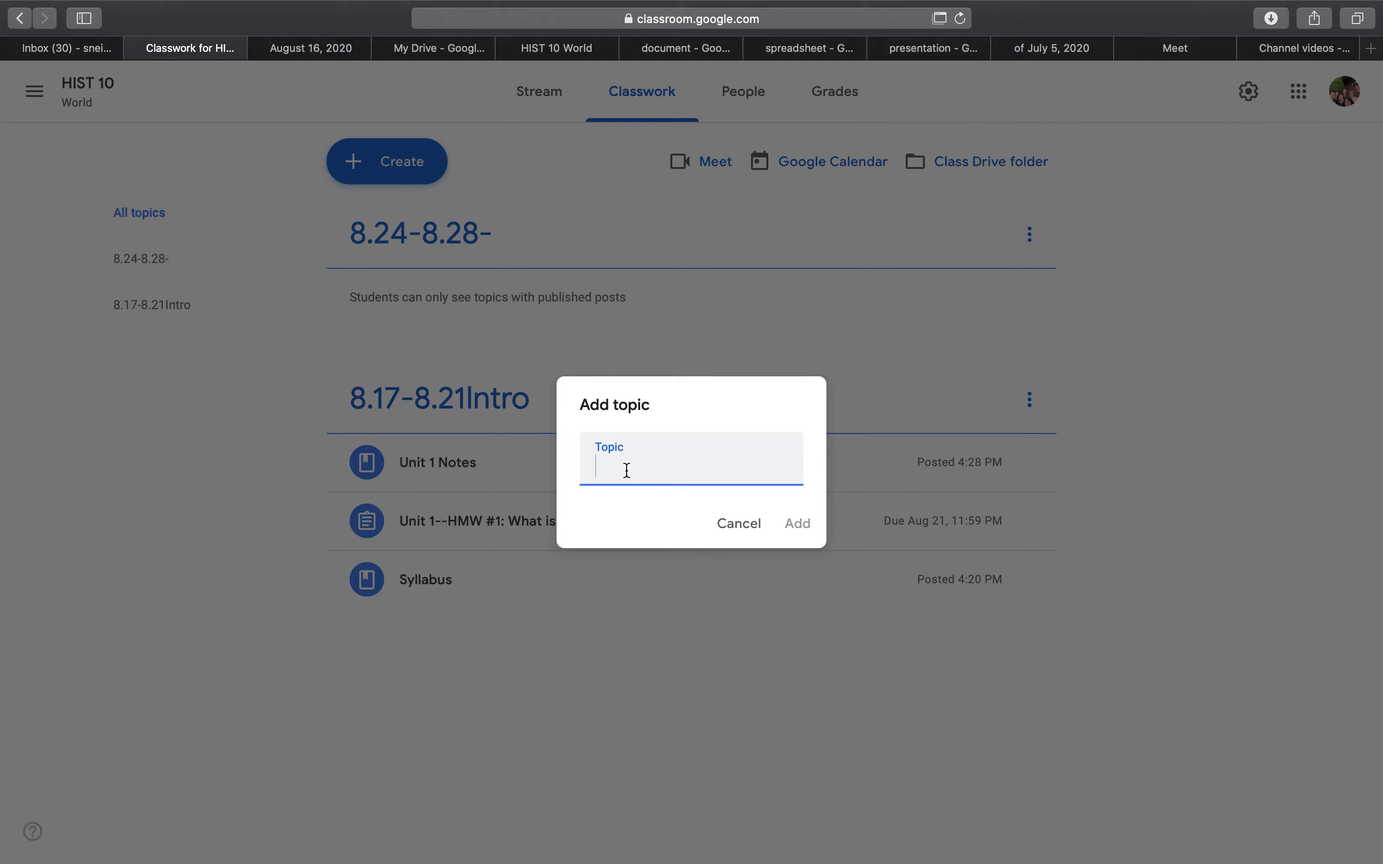
pyautogui.write('8.31-')
pyautogui.write('9.4')
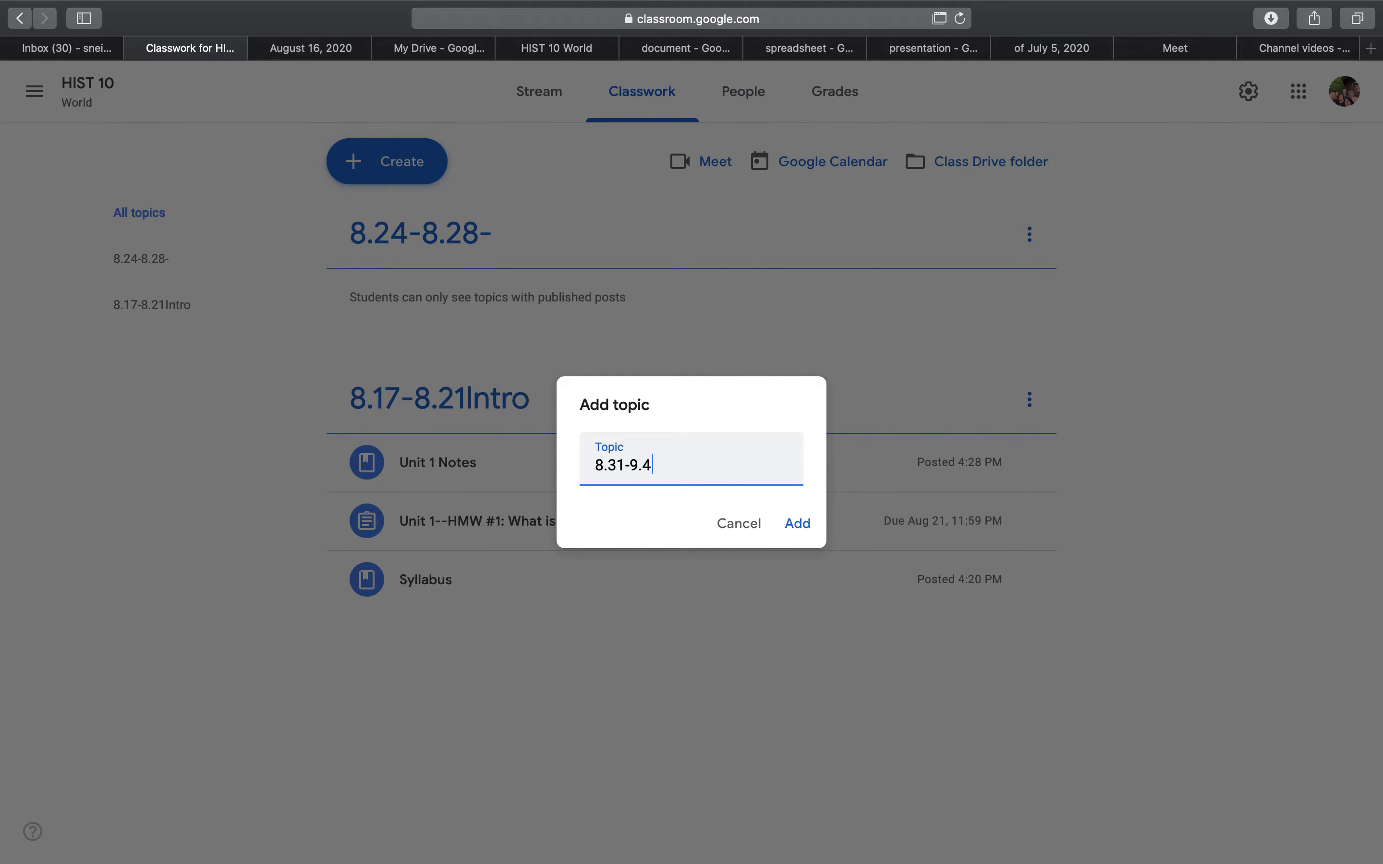
pyautogui.click(800, 522)
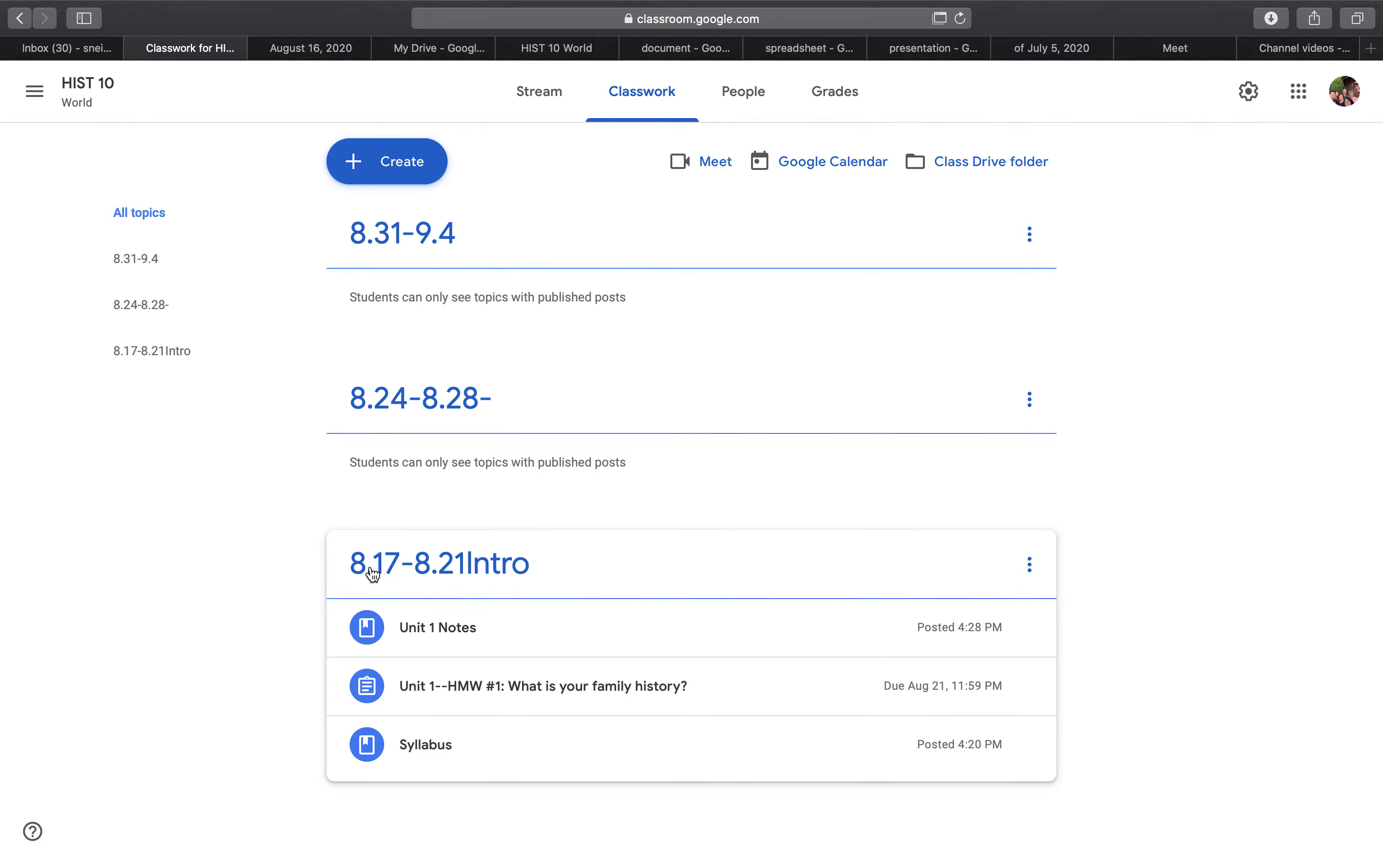
# Reorder the topics as 8.17-8.21Intro, 8.24-8.28-, 8.31-9.4, and move Syllabus to the top of the 8.17-8.21Intro topic
pyautogui.moveTo(373, 573); pyautogui.dragTo(403, 252)
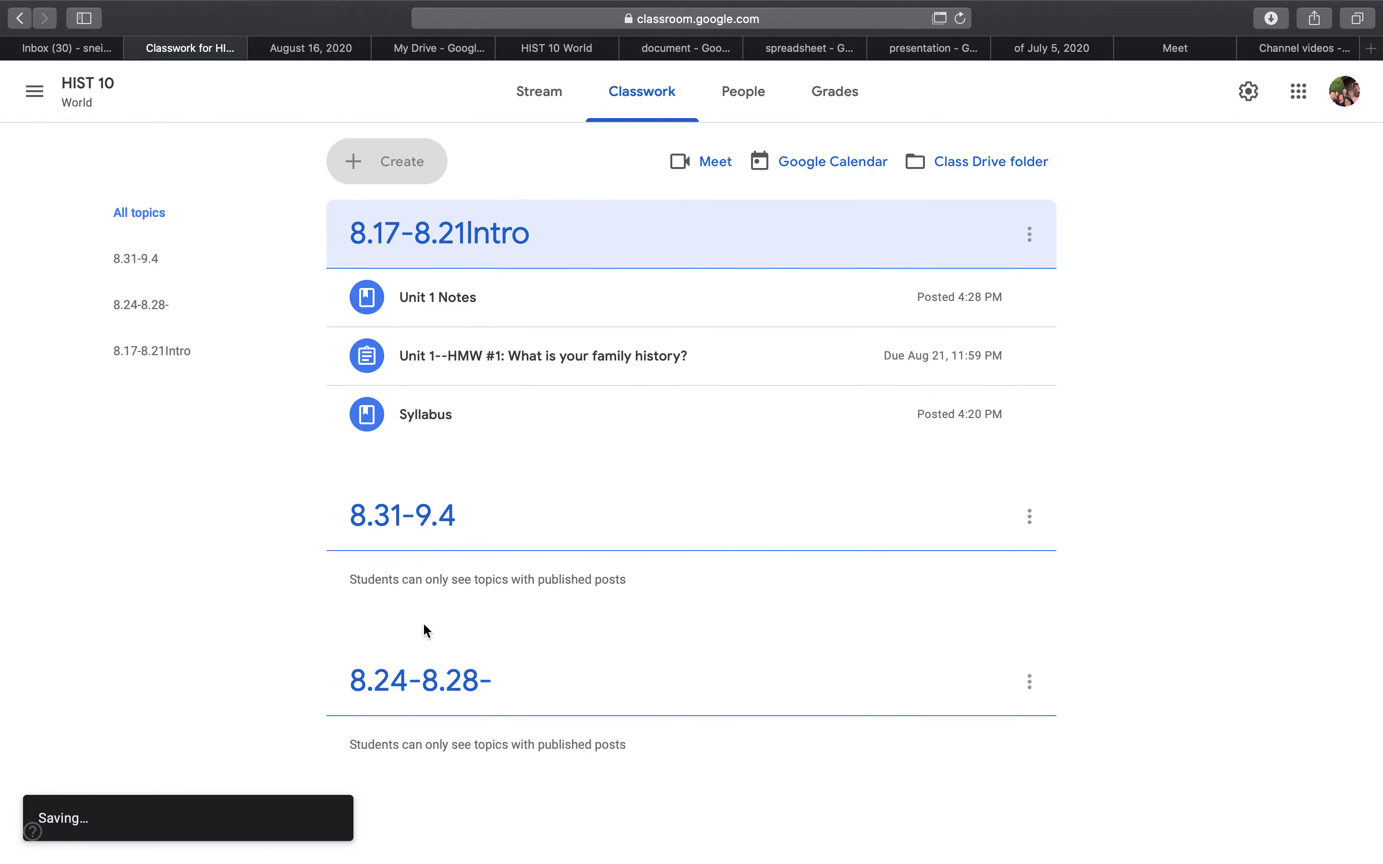
pyautogui.moveTo(410, 689); pyautogui.dragTo(407, 485)
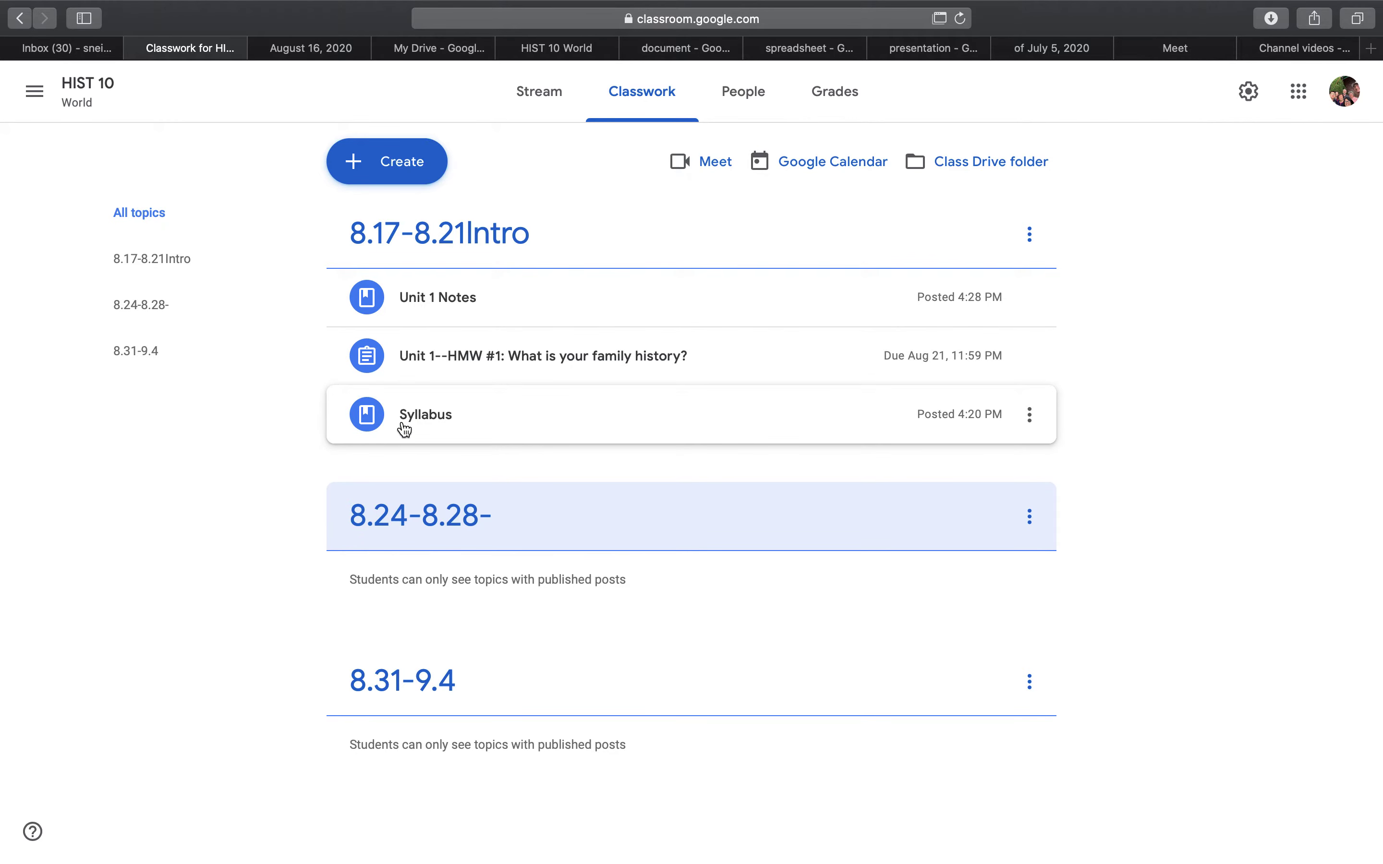
pyautogui.moveTo(404, 428); pyautogui.dragTo(433, 292)
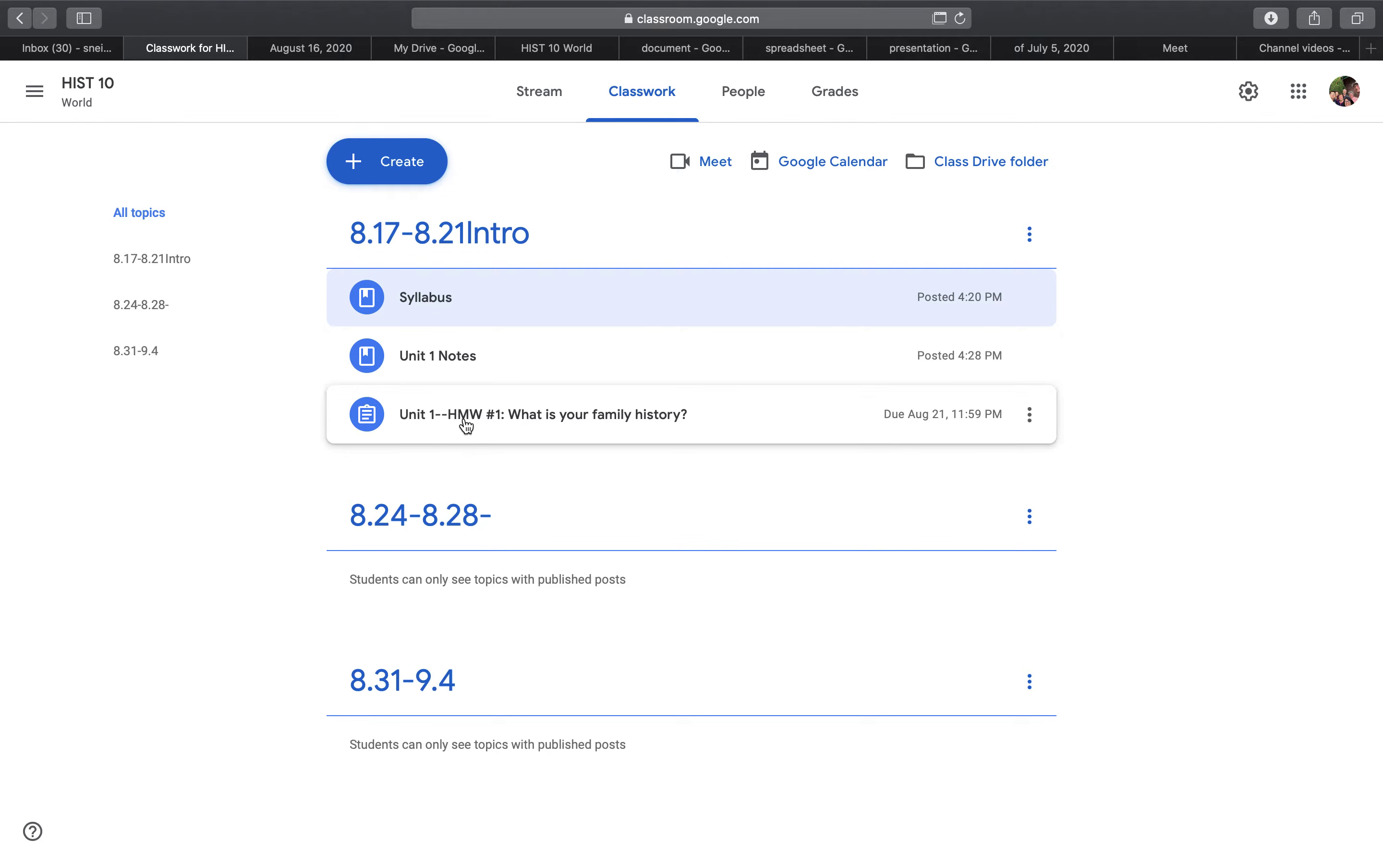
# Preview the Word document attached to the Syllabus material, read through its first page, and close it
pyautogui.click(451, 314)
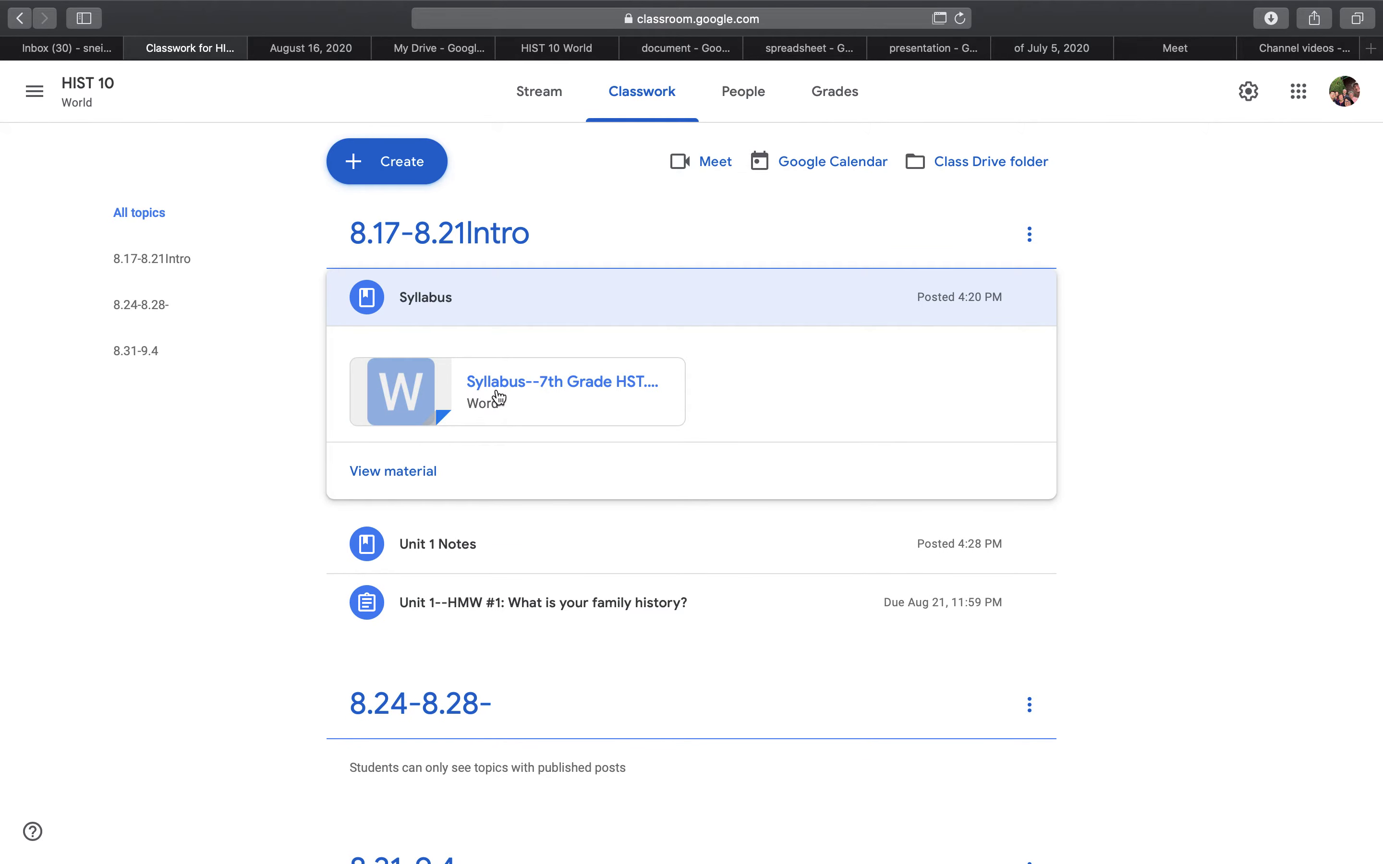
pyautogui.click(429, 404)
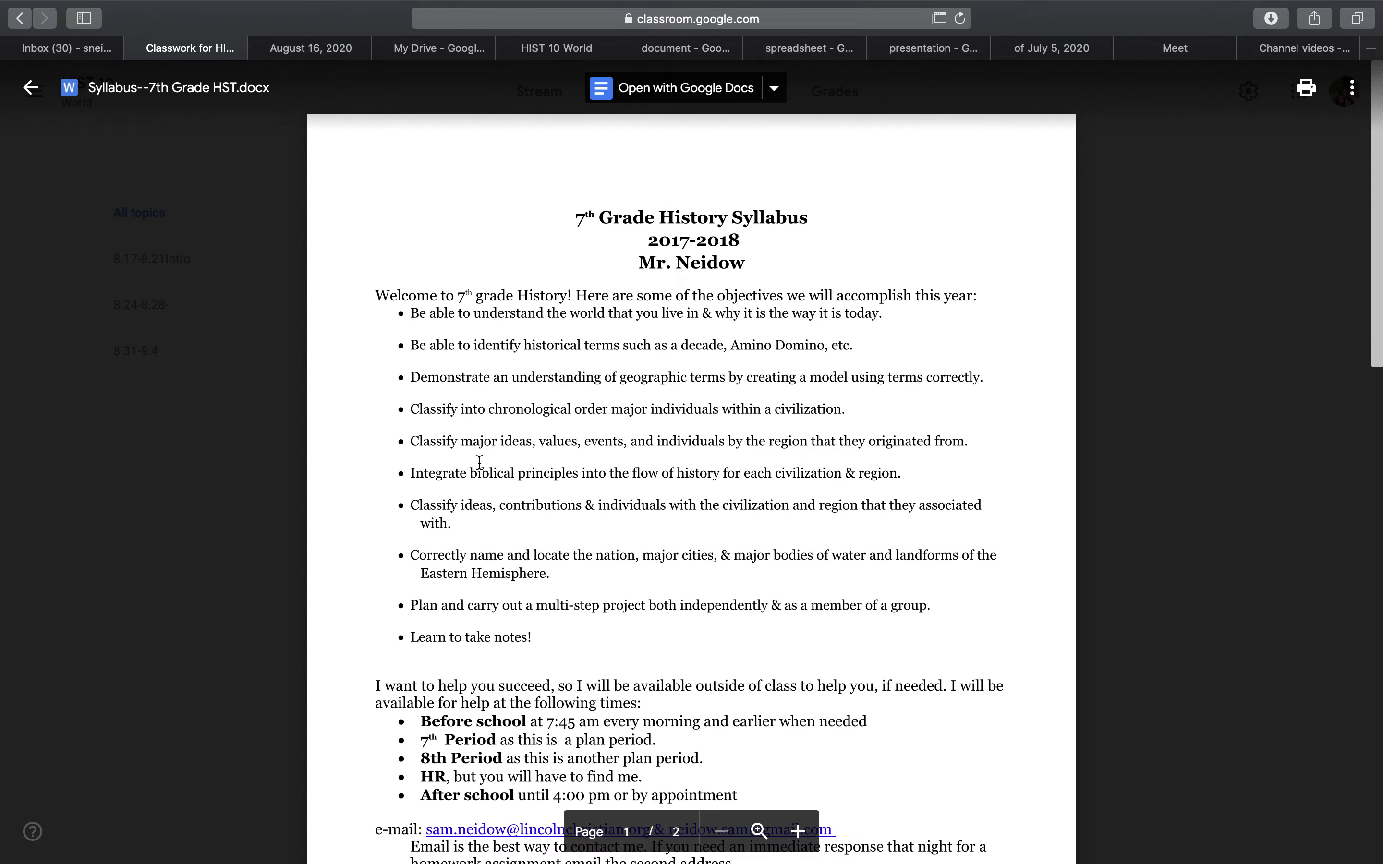
pyautogui.scroll(-1, 478, 462)
pyautogui.scroll(-1, 479, 463)
pyautogui.scroll(-10, 479, 462)
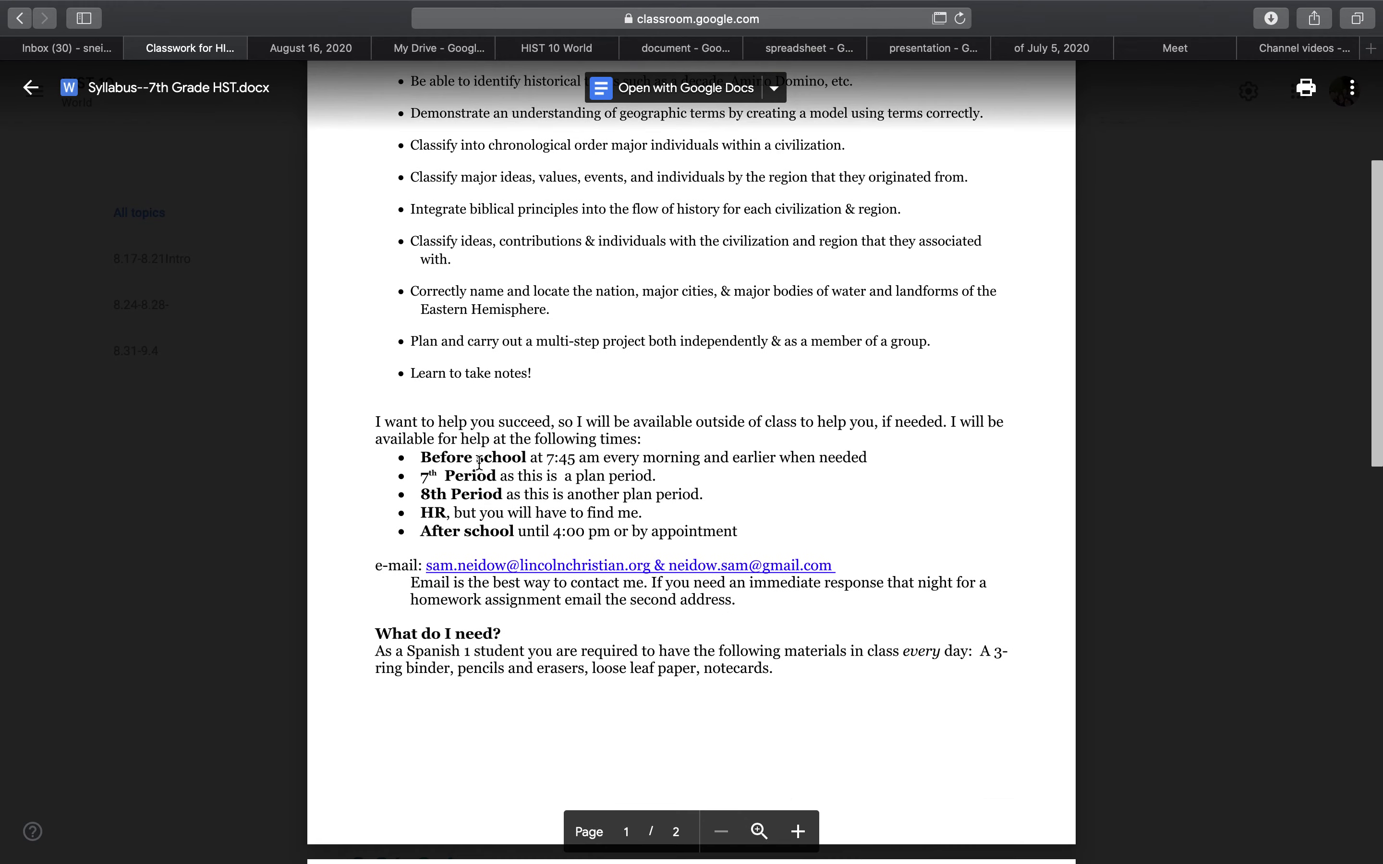
pyautogui.scroll(11, 468, 463)
pyautogui.click(30, 87)
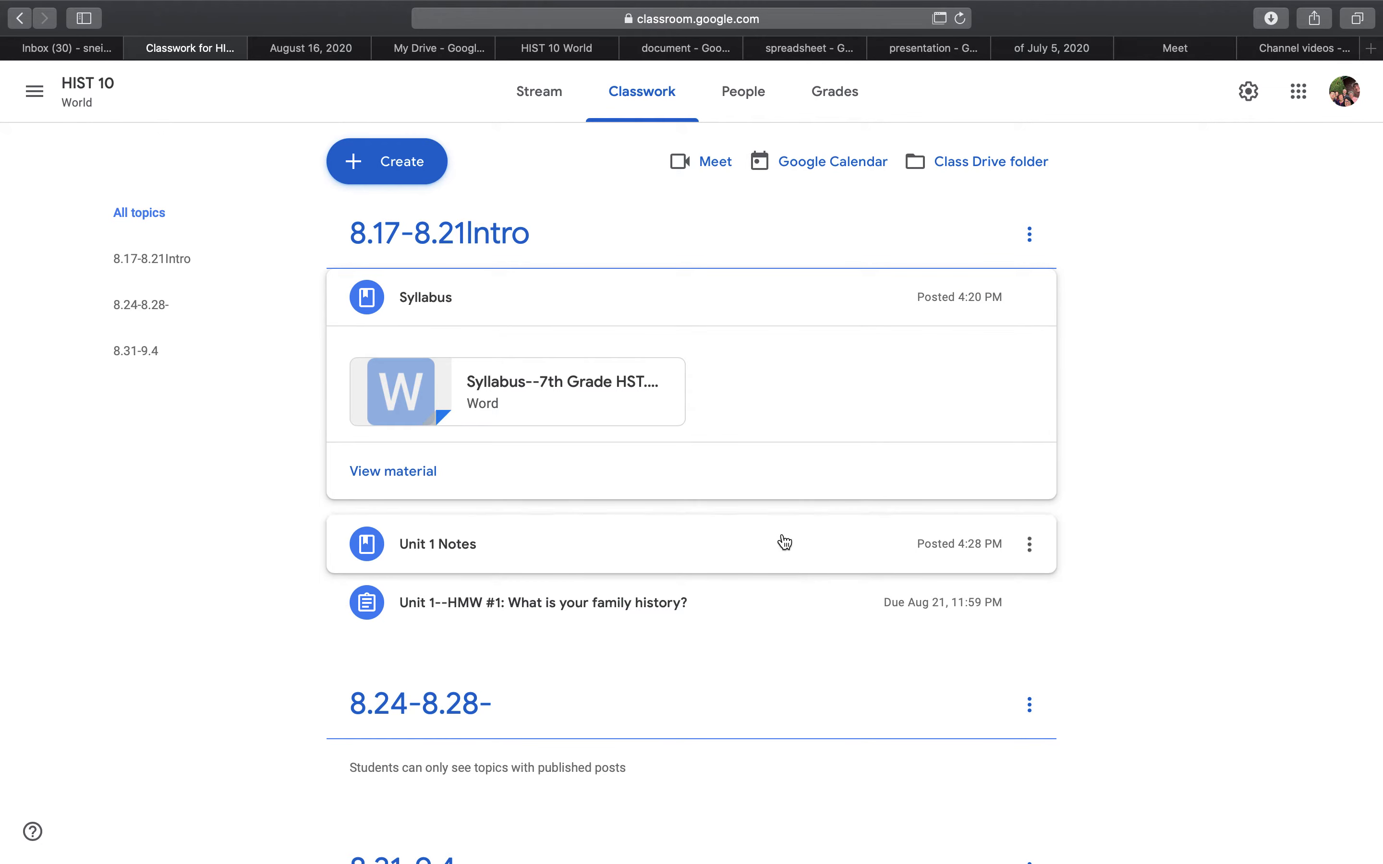
# Preview the Study of Geography presentation attached to Unit 1 Notes, look through its first slides, and close it
pyautogui.click(756, 550)
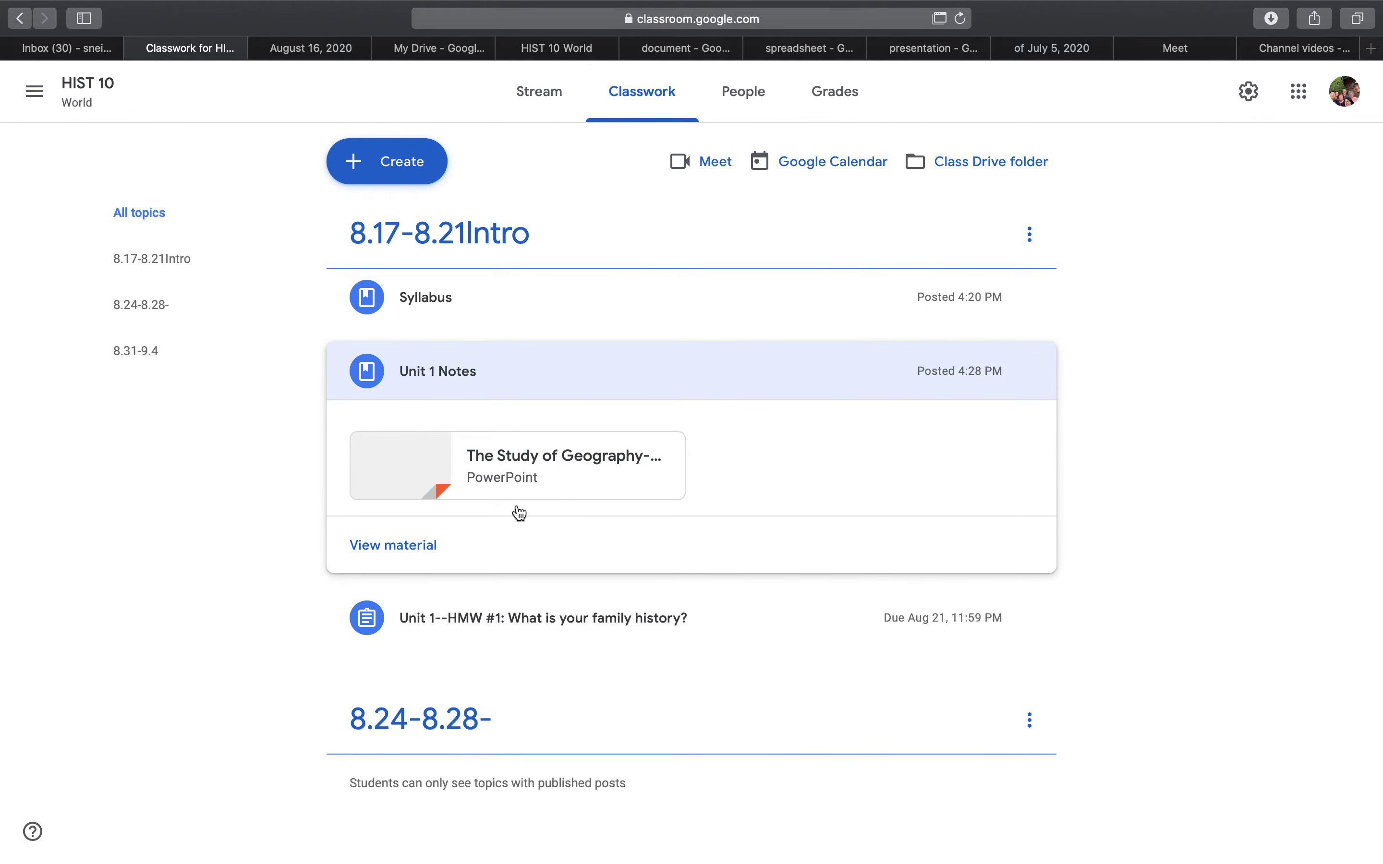
pyautogui.click(529, 480)
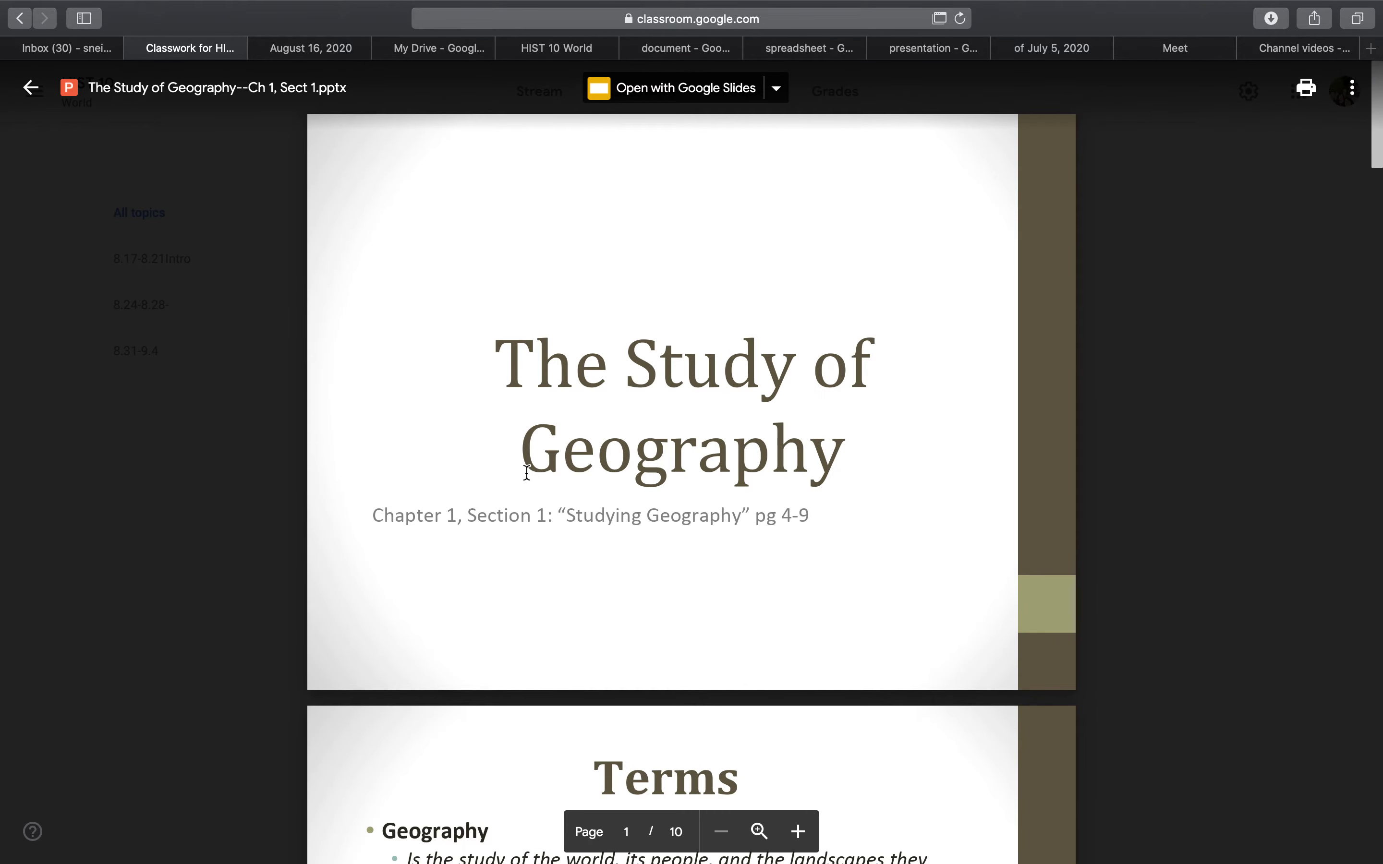
pyautogui.scroll(-6, 527, 473)
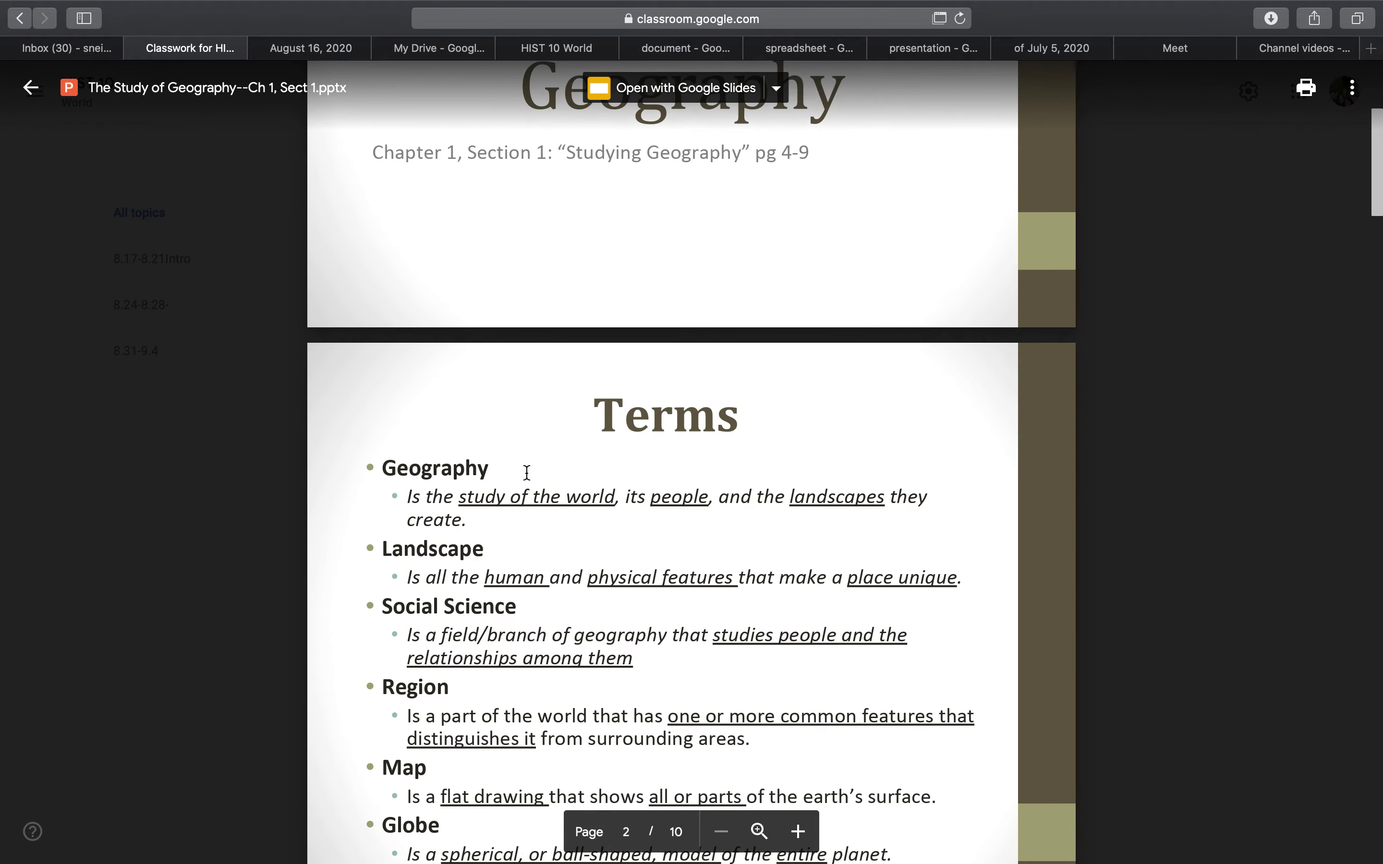
pyautogui.scroll(-17, 527, 473)
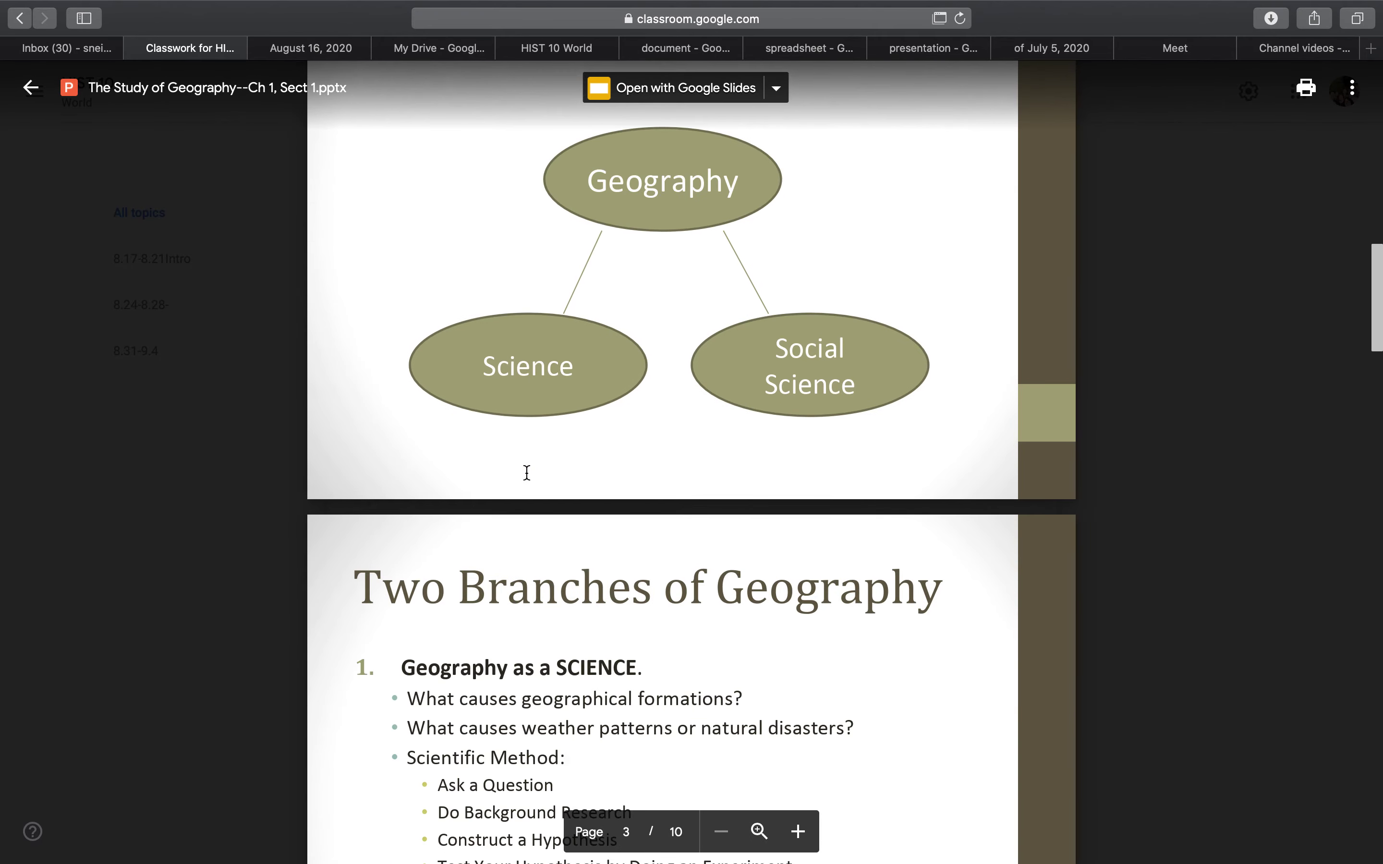
pyautogui.click(180, 575)
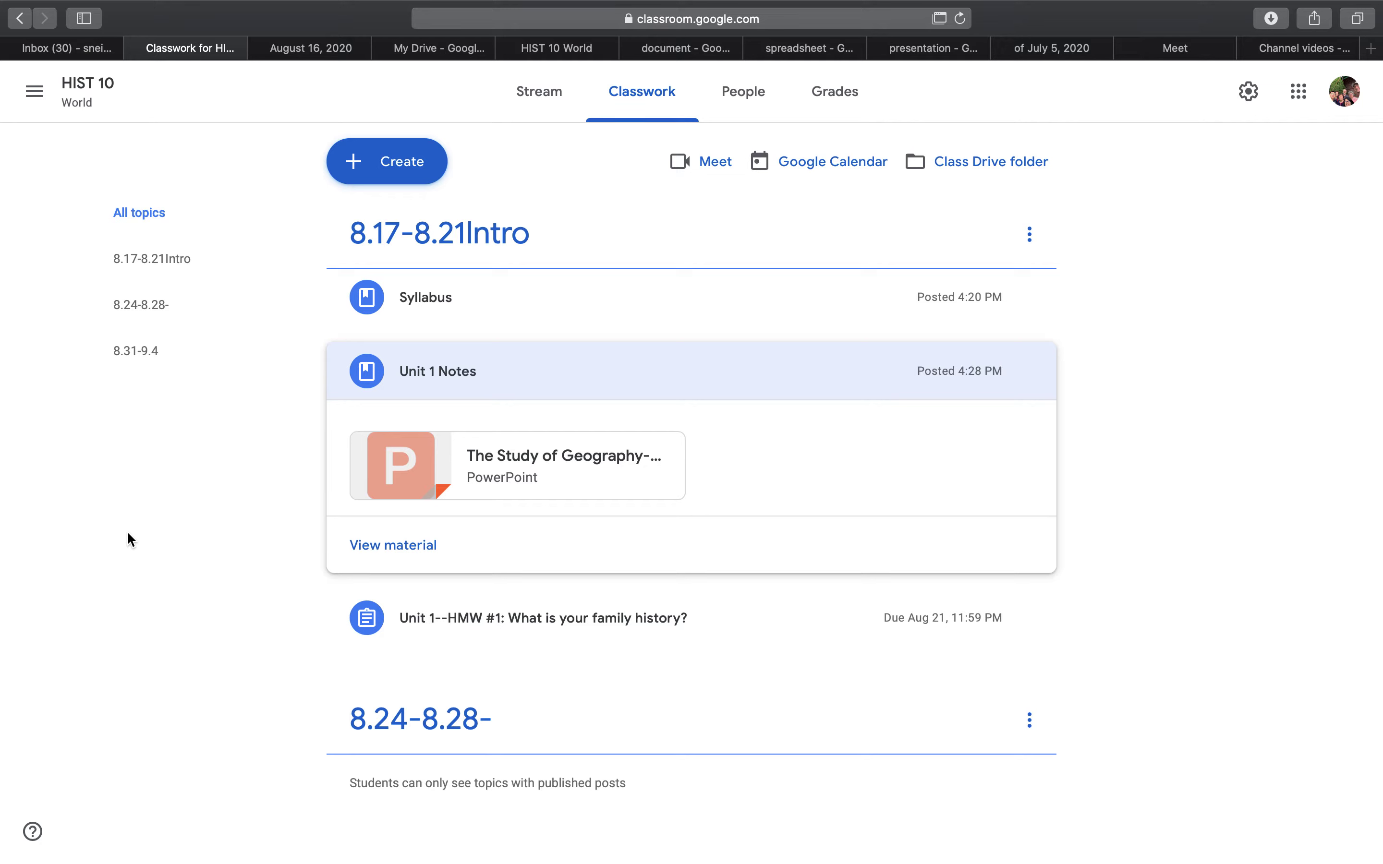
# View the Family History--HMW document attached to the Unit 1 family history assignment, close it, and return to the classwork page
pyautogui.click(485, 624)
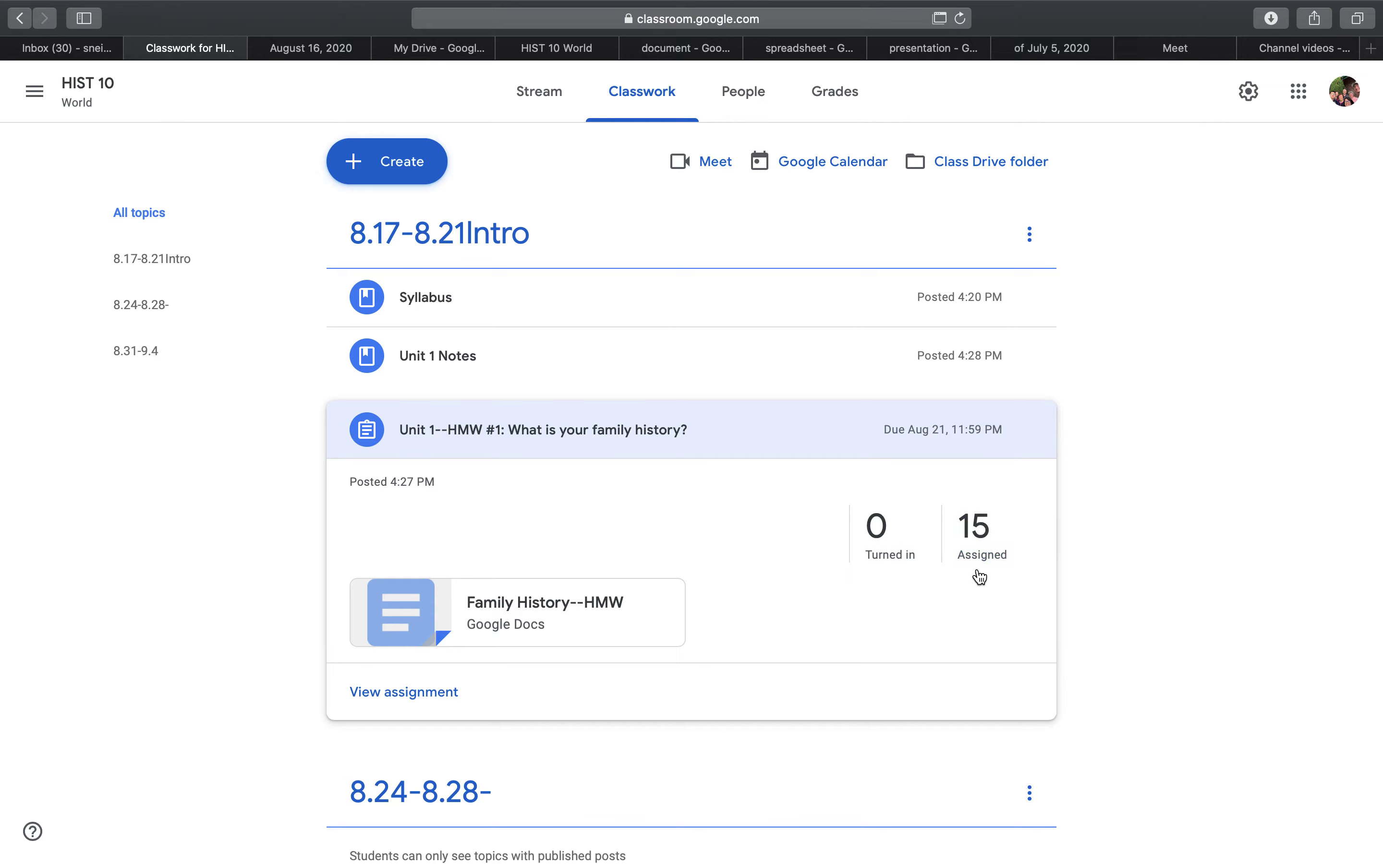
pyautogui.click(496, 615)
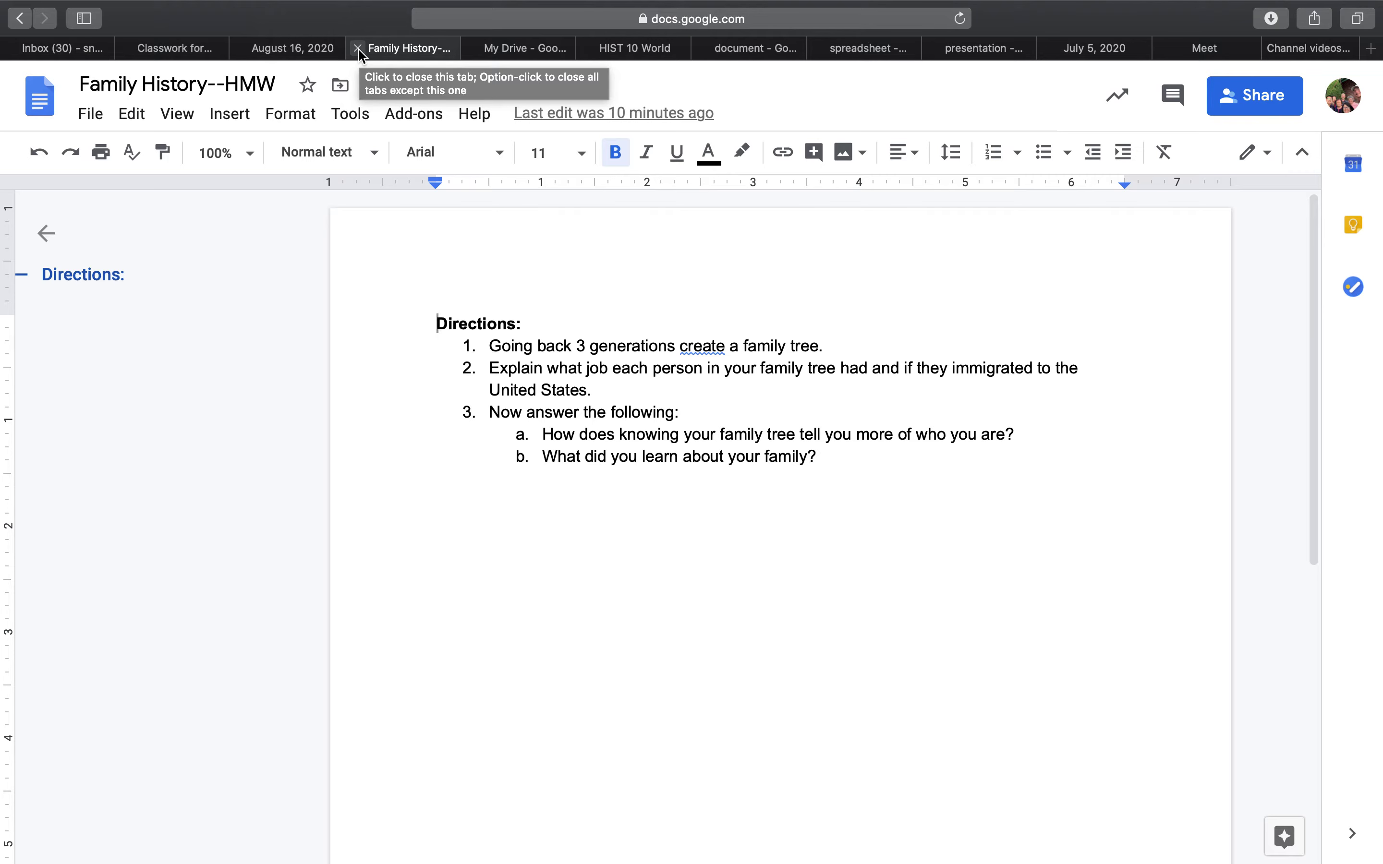
pyautogui.click(358, 48)
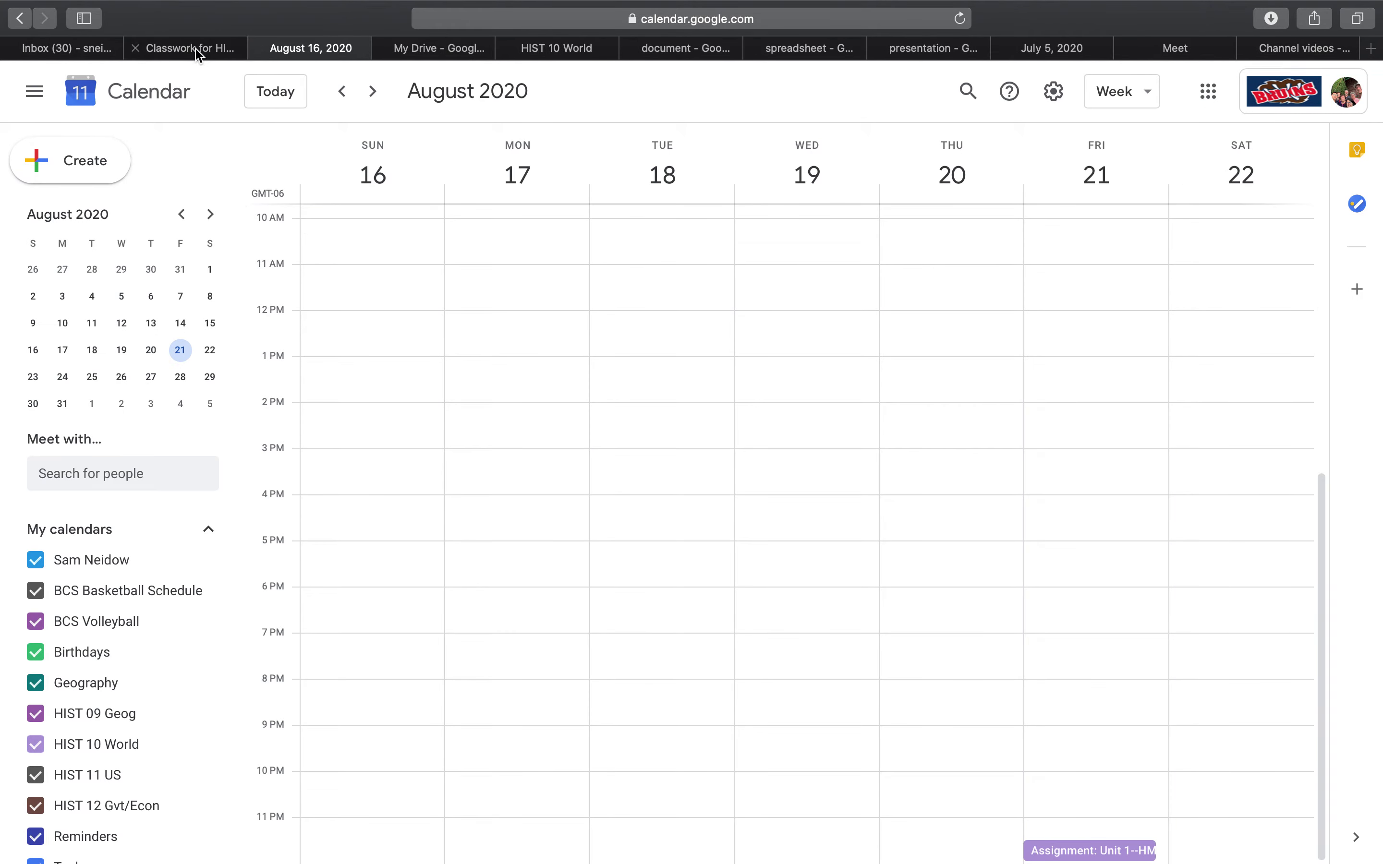
pyautogui.click(201, 49)
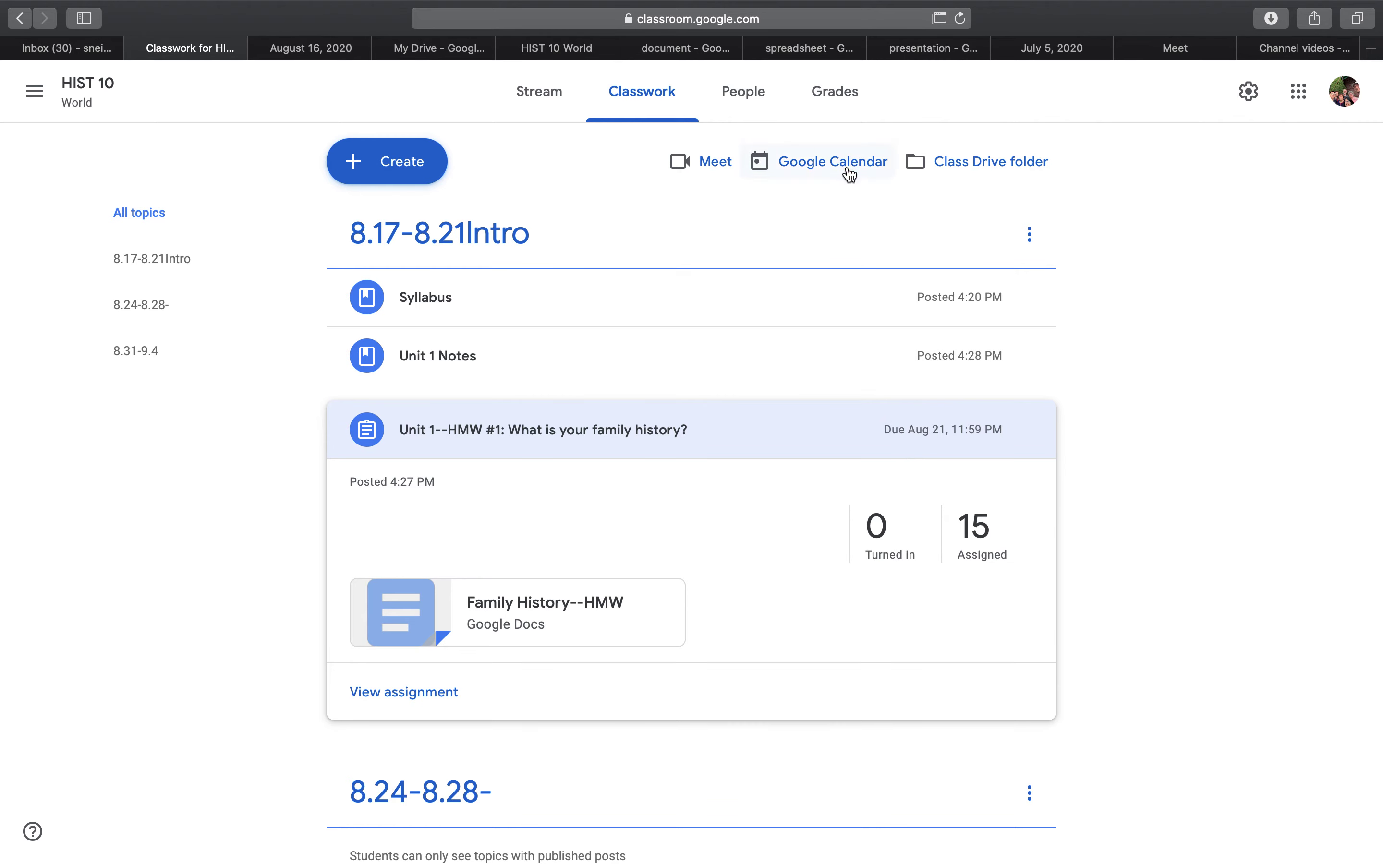
# Check the Unit 1 assignment's entry and the HIST 10 World calendar in Google Calendar, and return to the classwork page
pyautogui.click(313, 54)
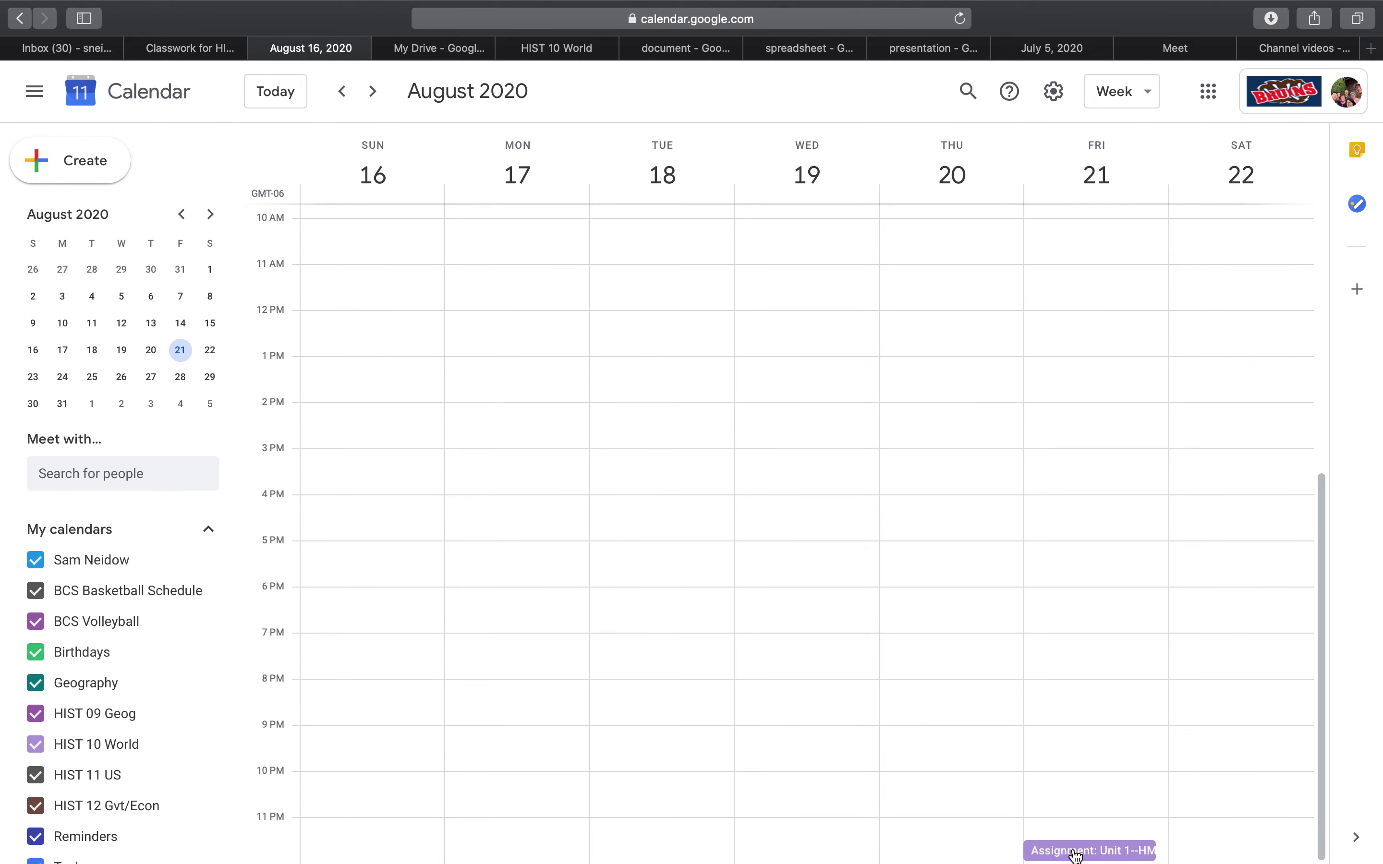
pyautogui.moveTo(171, 720)
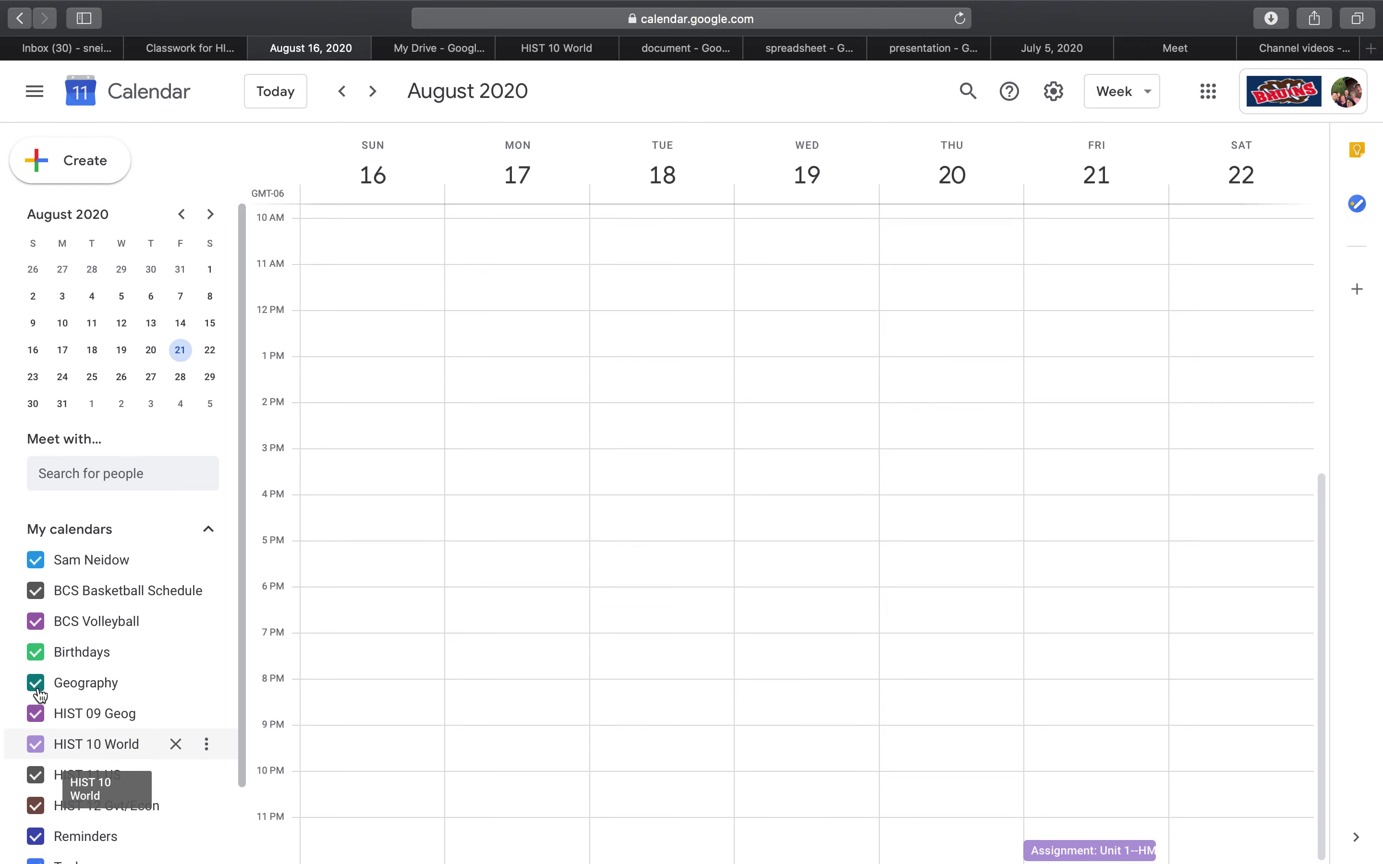
pyautogui.click(164, 48)
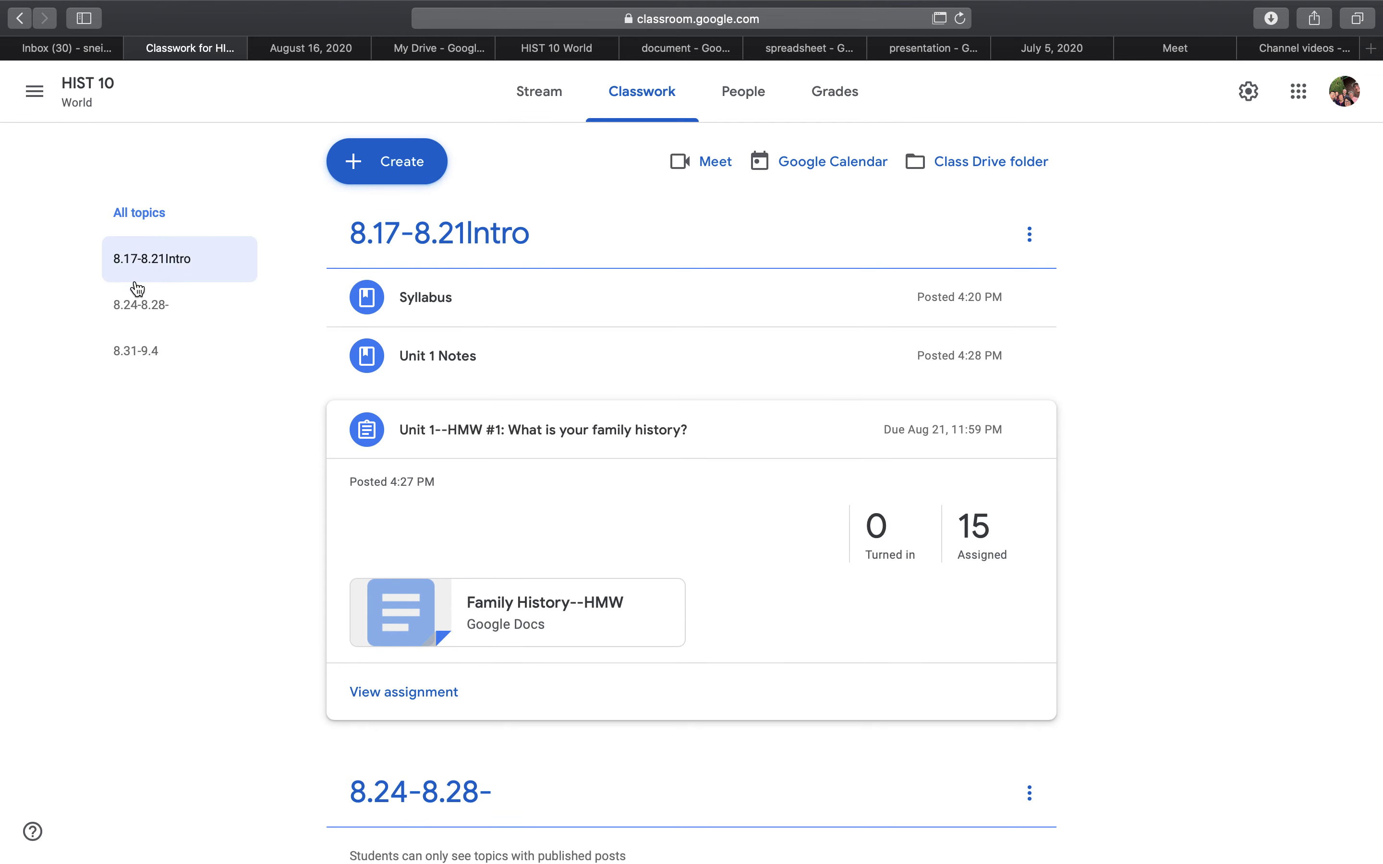
# Browse the reusable posts of the HIST 10 World class, select Unit 1 Notes, and close the selection without reusing it
pyautogui.click(403, 178)
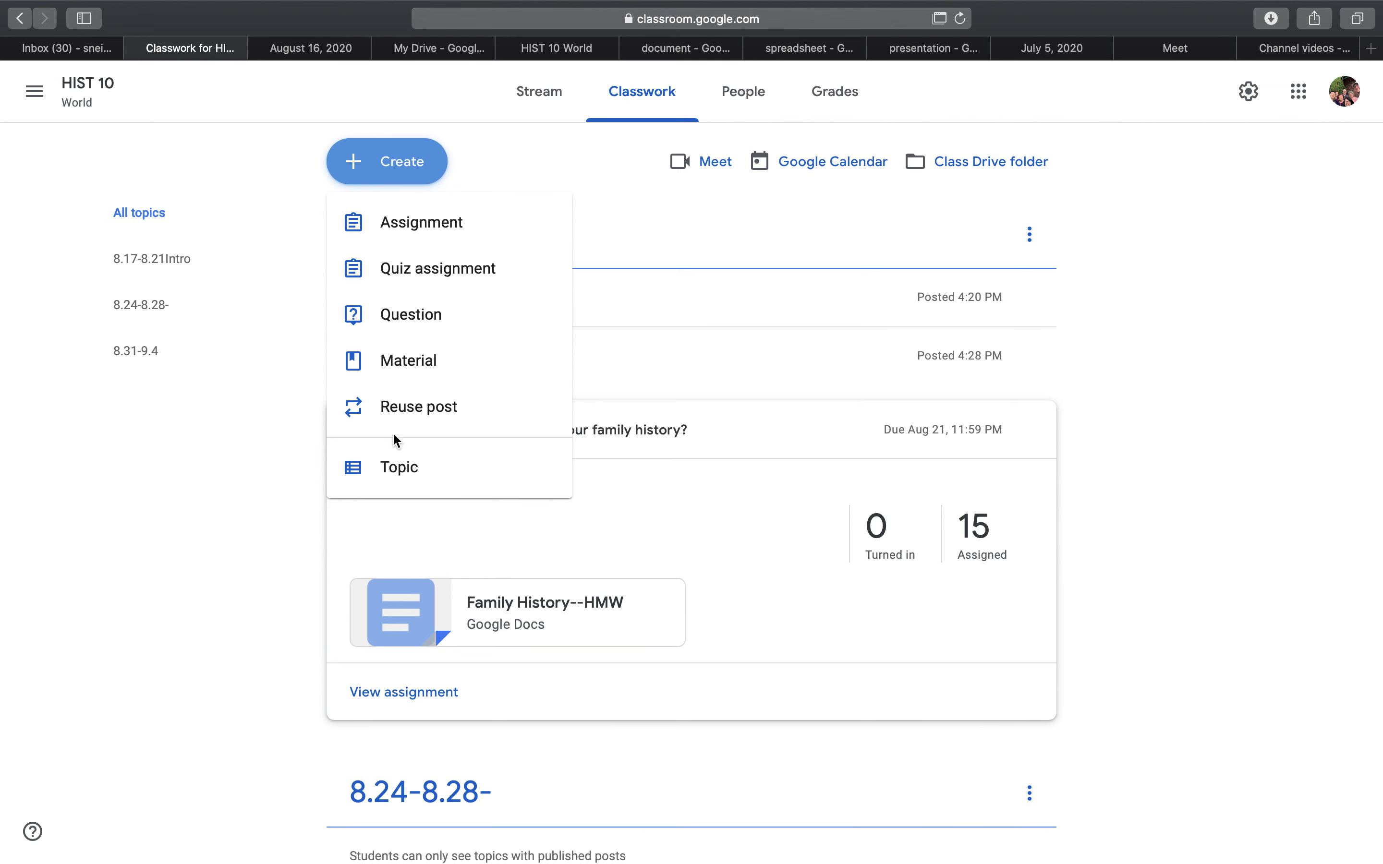
pyautogui.click(406, 420)
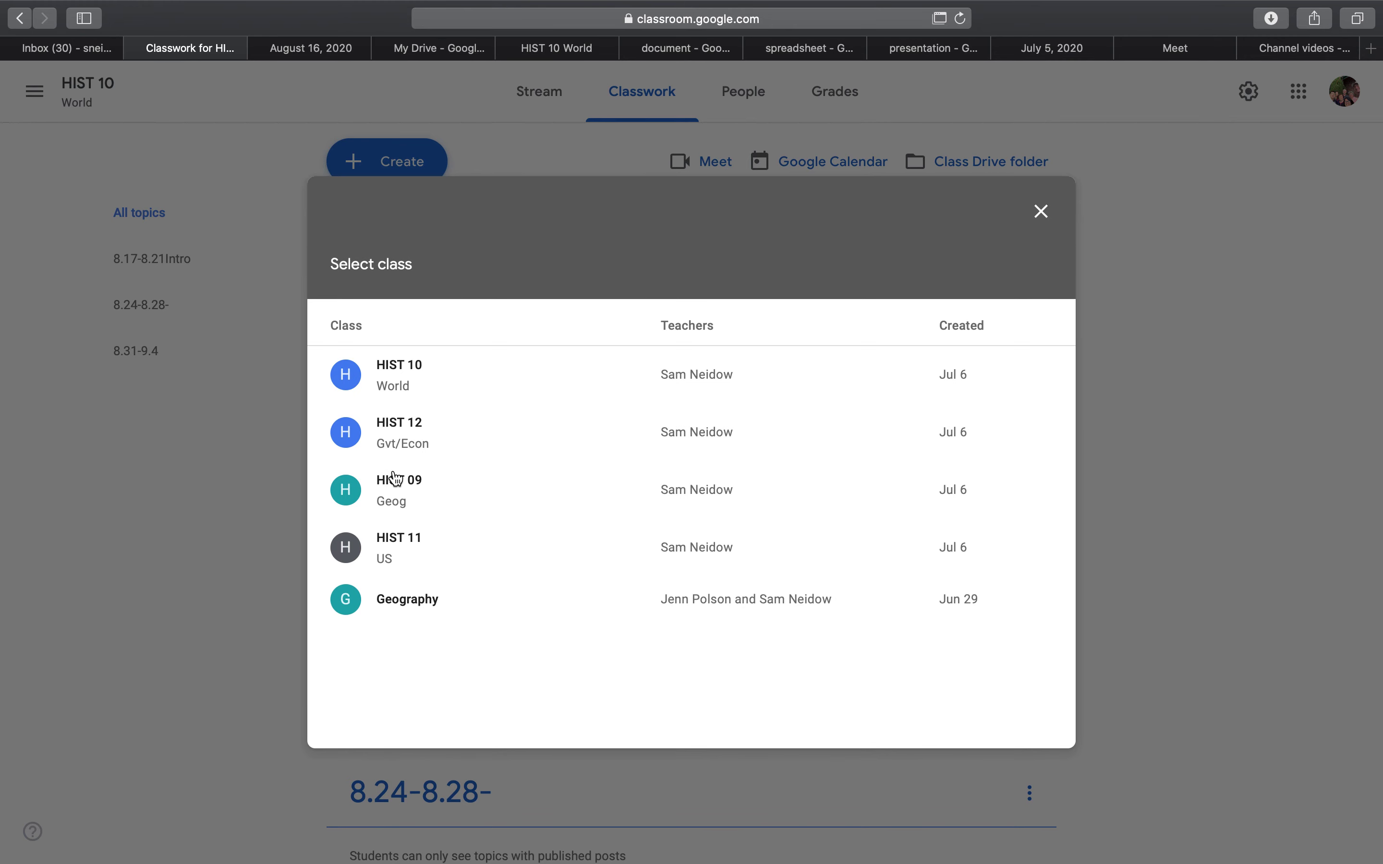
pyautogui.click(401, 387)
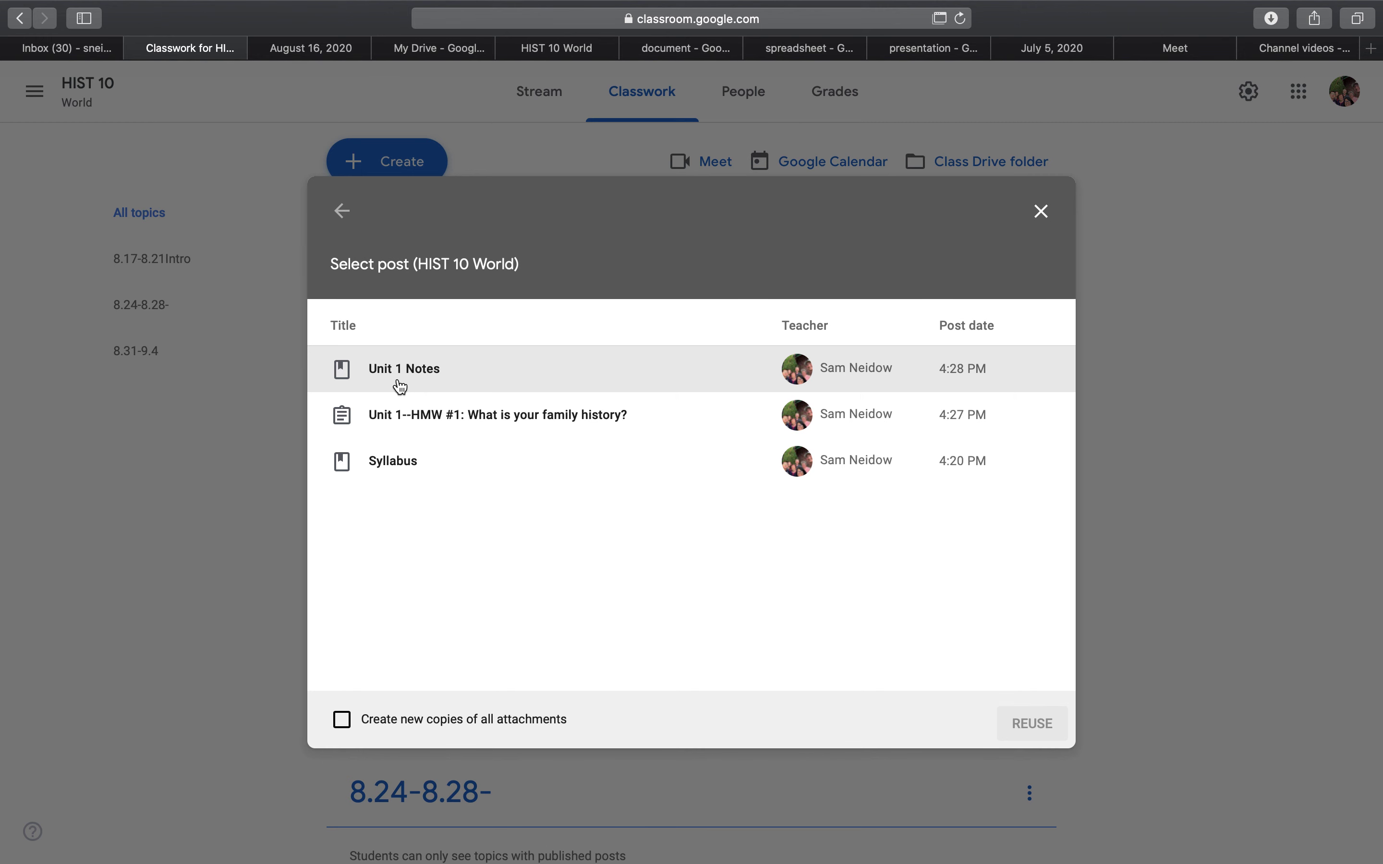
pyautogui.click(400, 387)
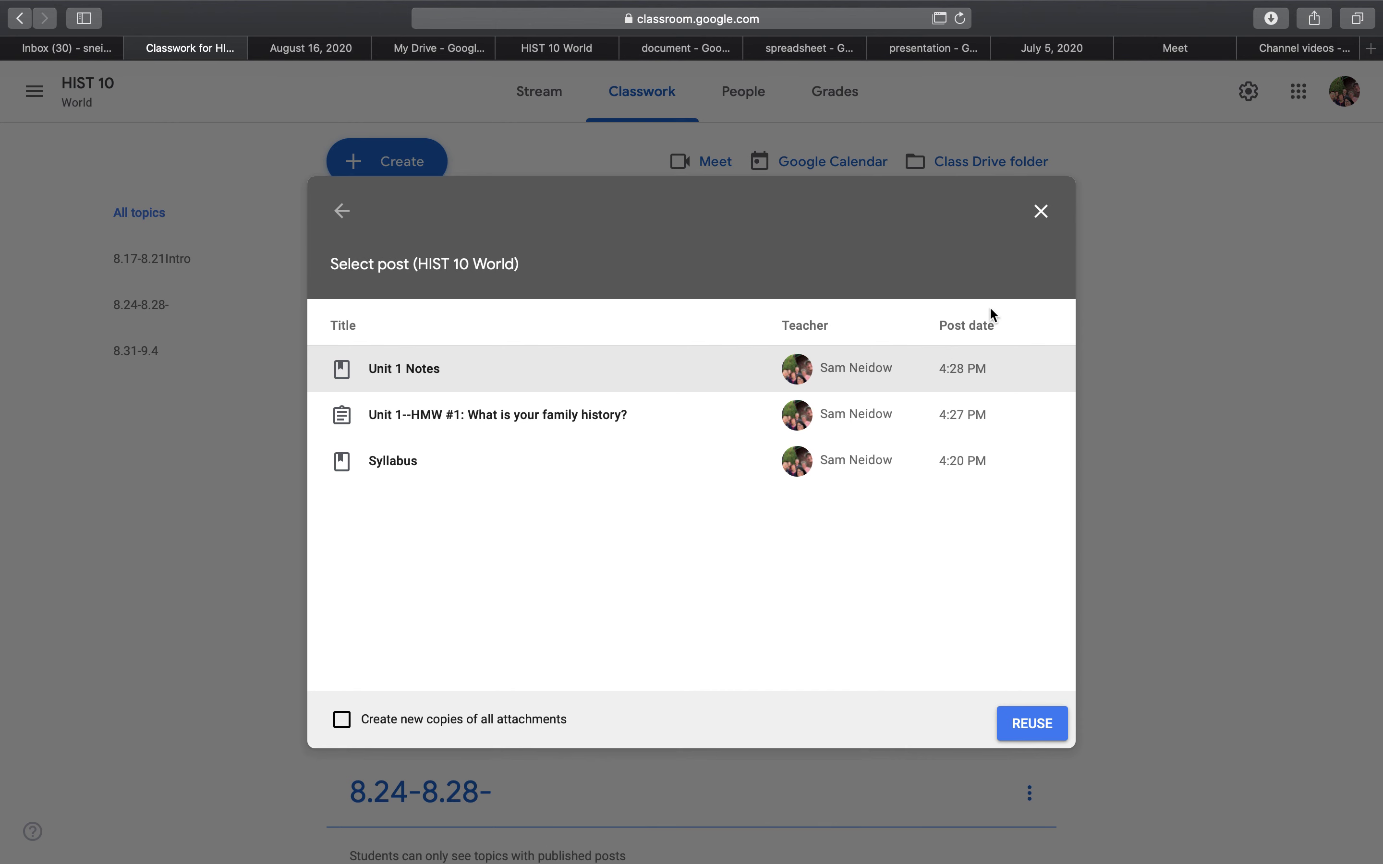
pyautogui.click(1040, 209)
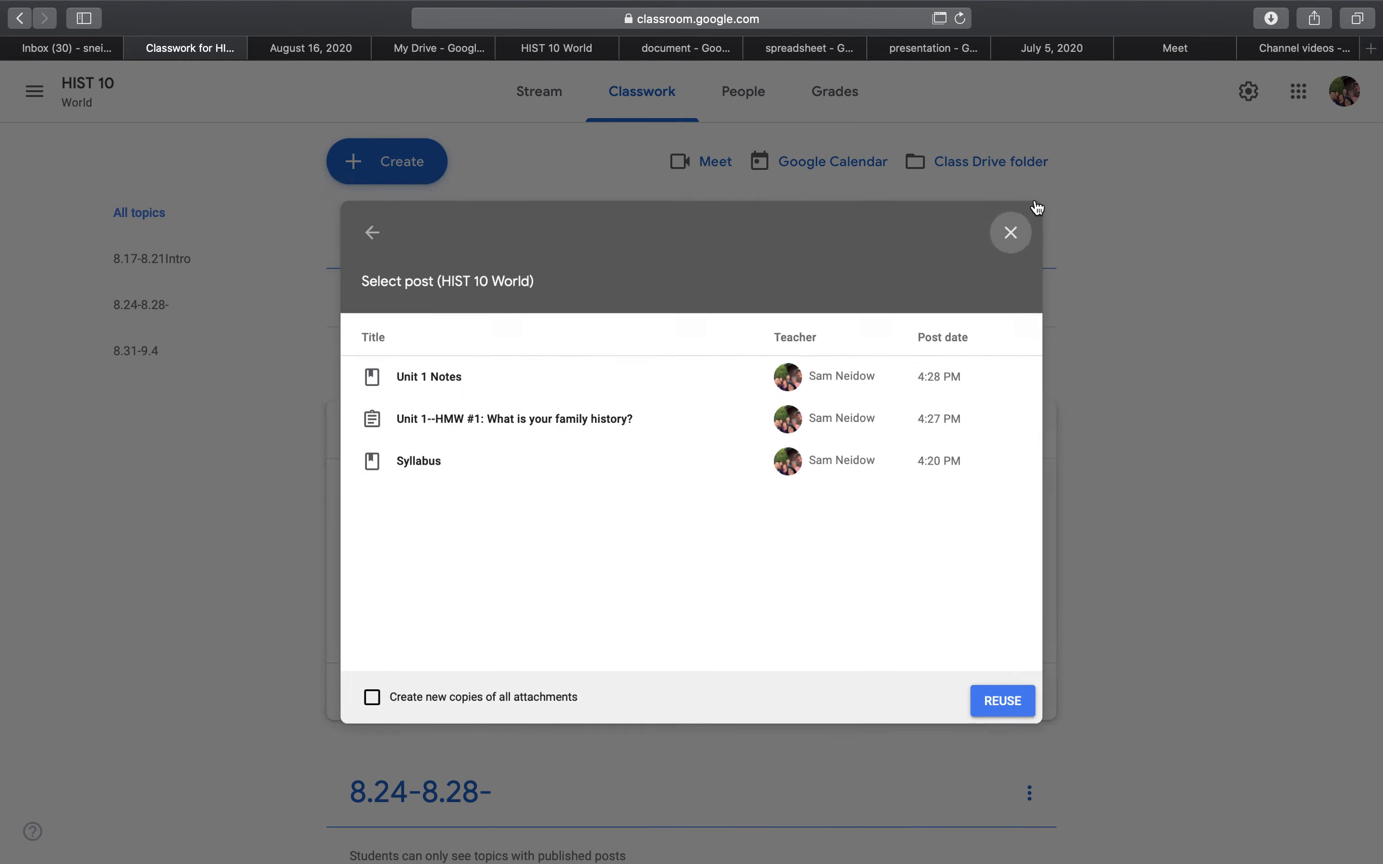
pyautogui.moveTo(759, 7)
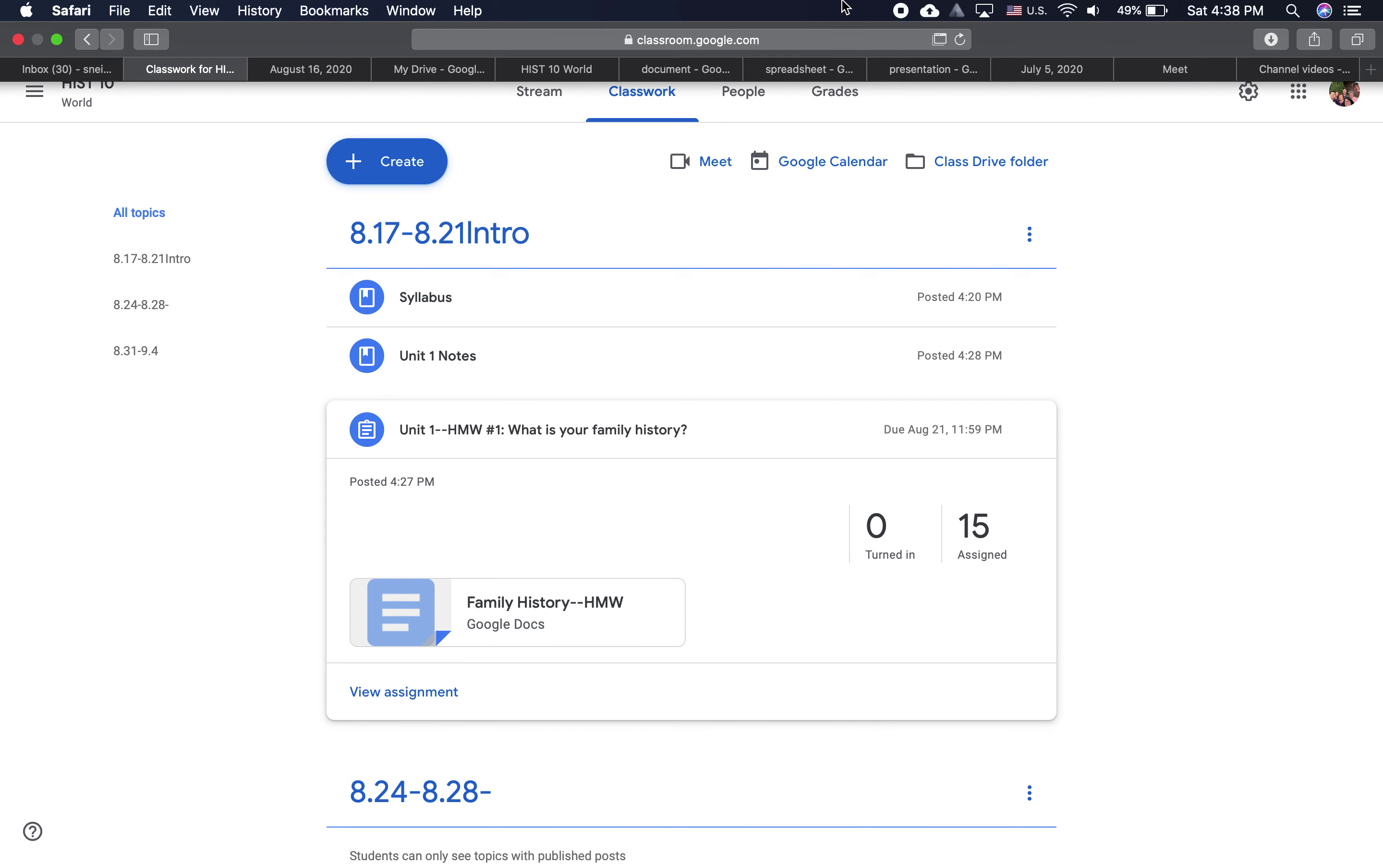
pyautogui.scroll(-2, 608, 377)
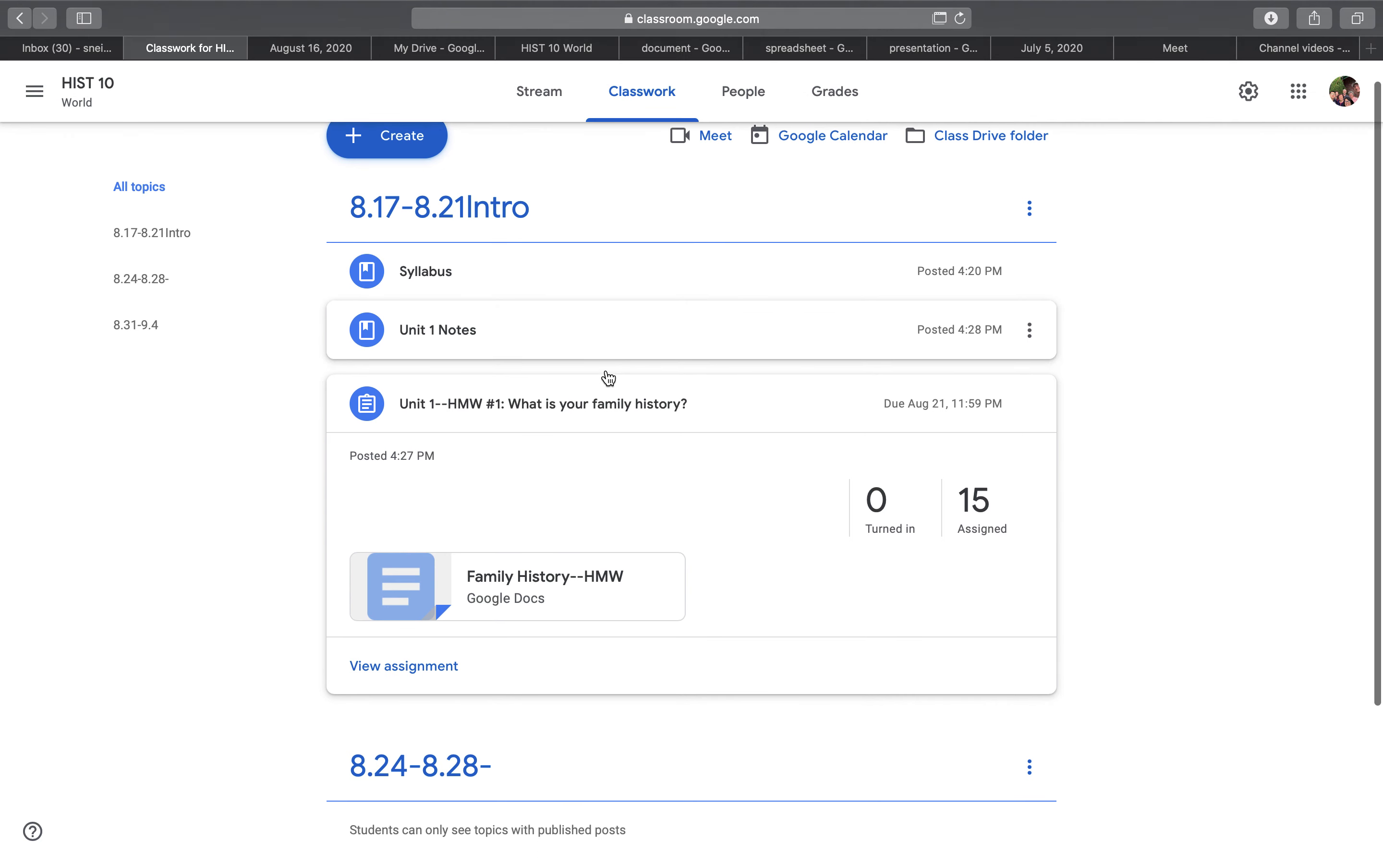
pyautogui.scroll(-5, 608, 377)
pyautogui.scroll(5, 608, 376)
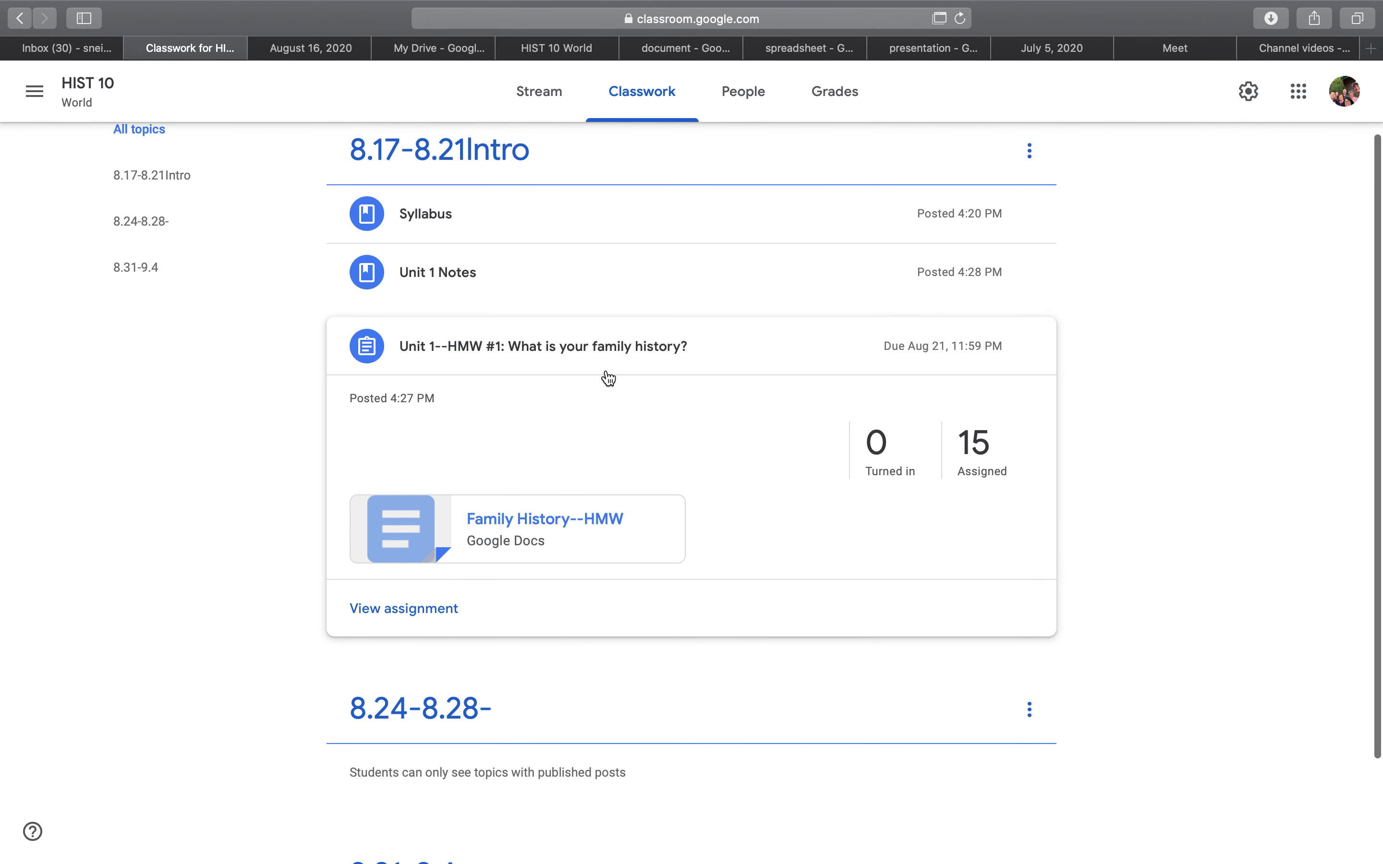